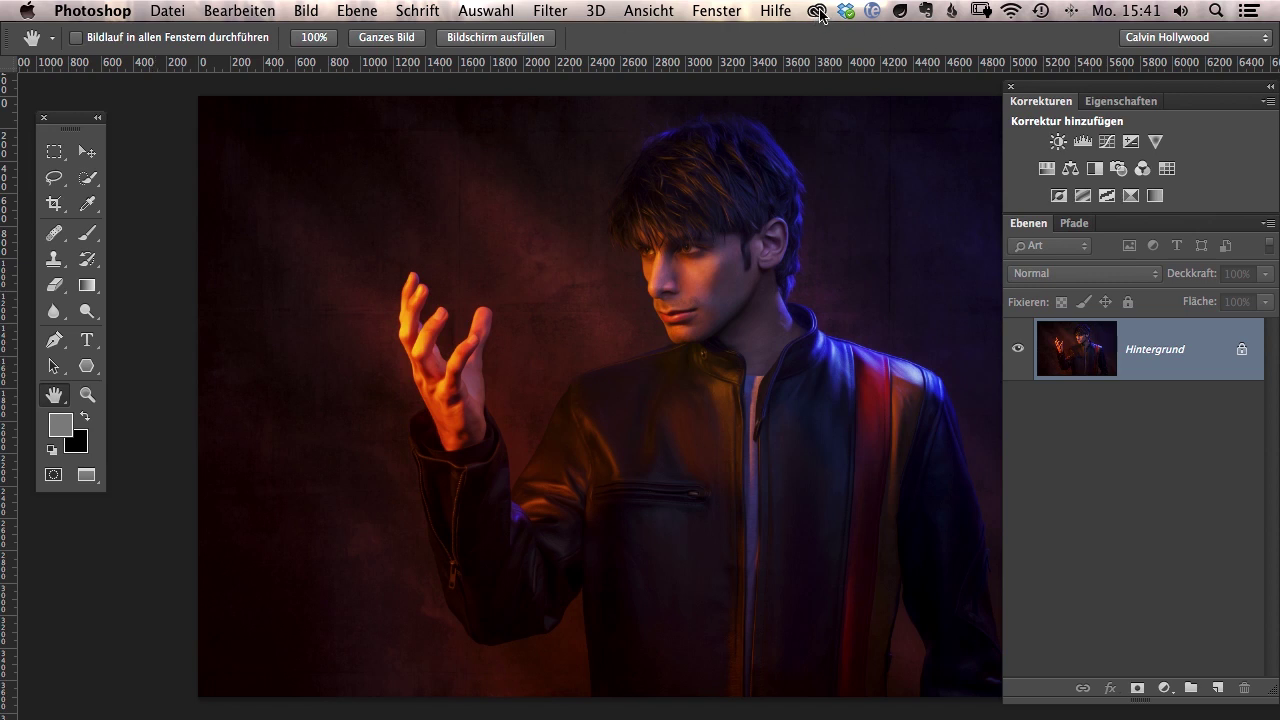
Open the Photoshop CC (2014) 'Tutorials anzeigen' link from the Creative Cloud panel's Apps list
{"action": "left_click", "coordinate": [817, 12]}
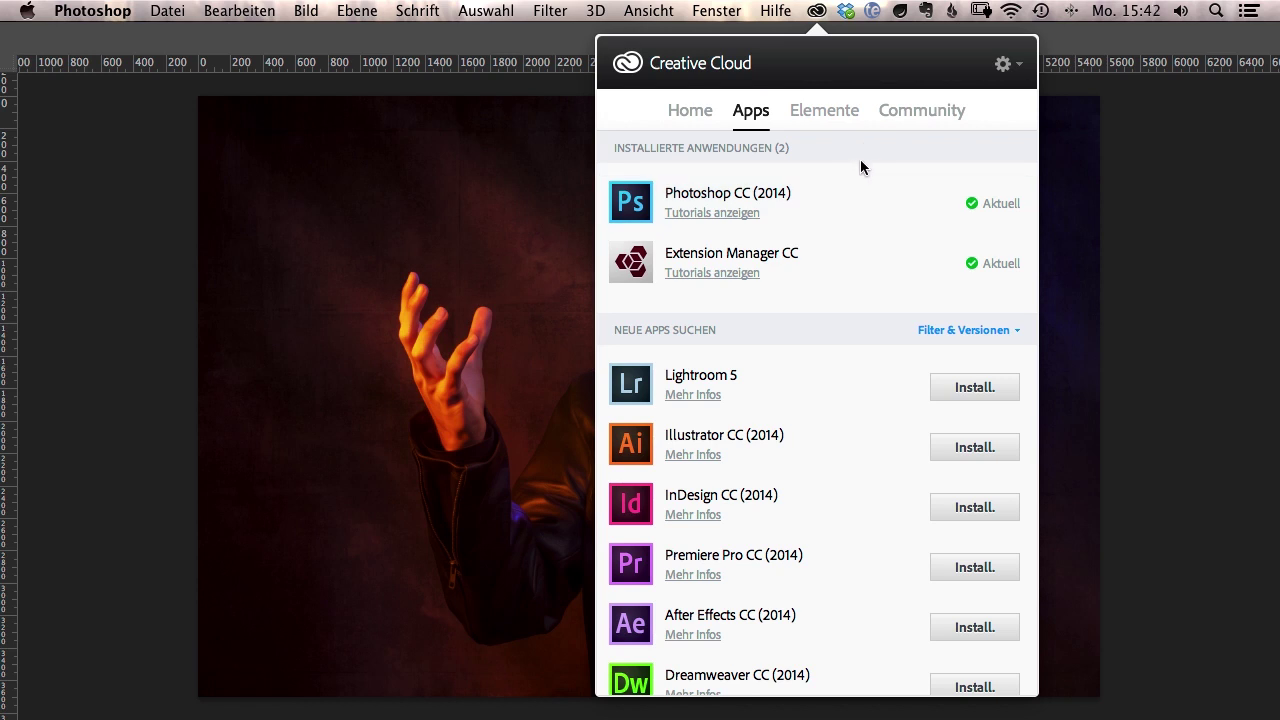
{"action": "left_click", "coordinate": [818, 11]}
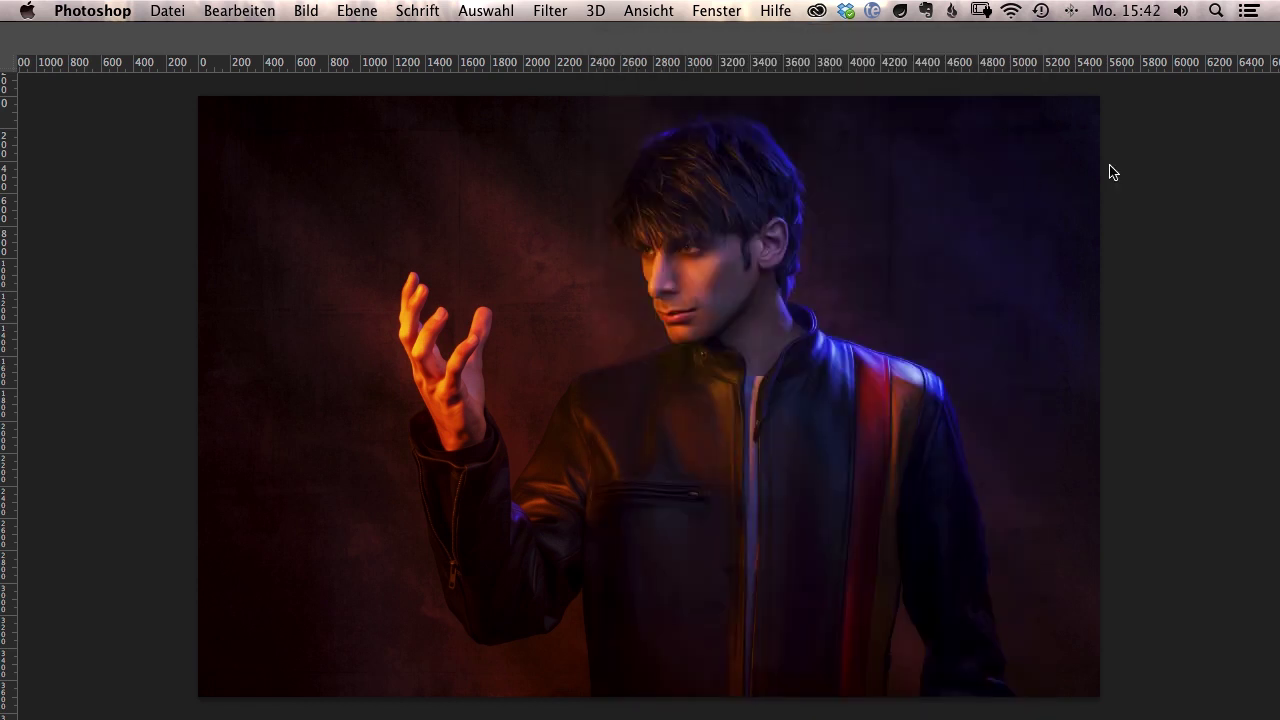
{"action": "left_click", "coordinate": [1113, 172]}
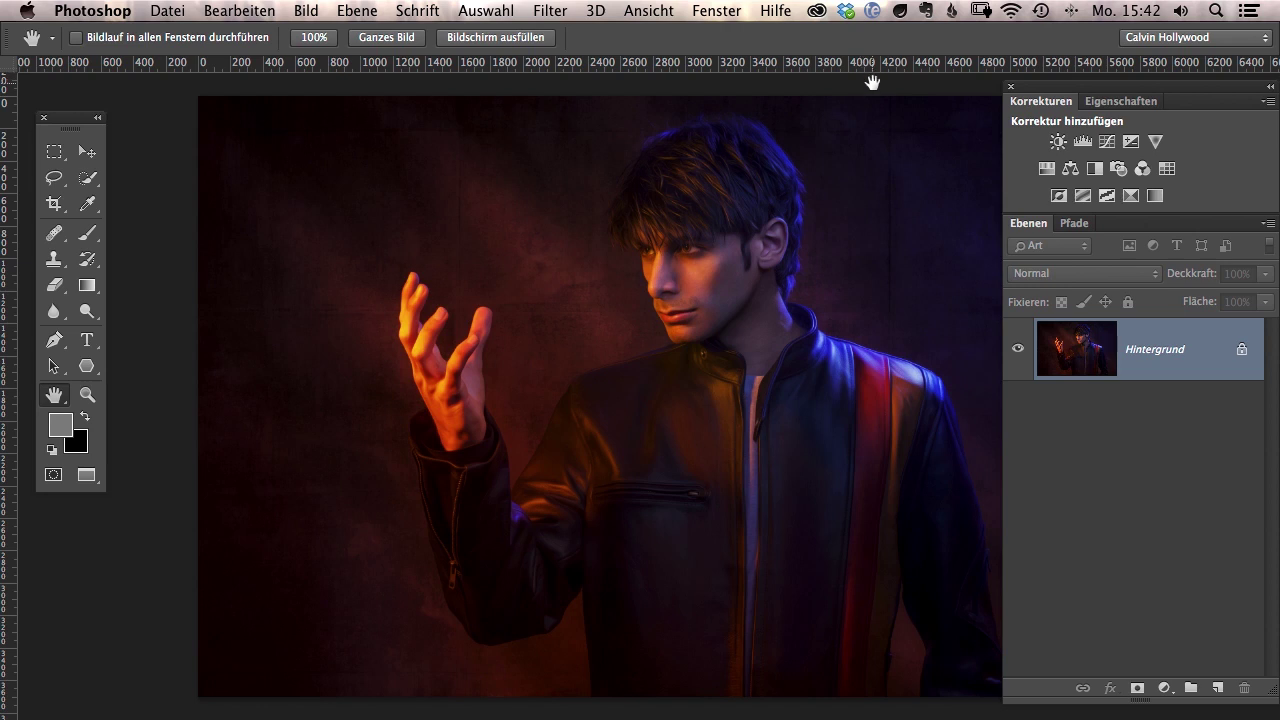
{"action": "left_click", "coordinate": [817, 10]}
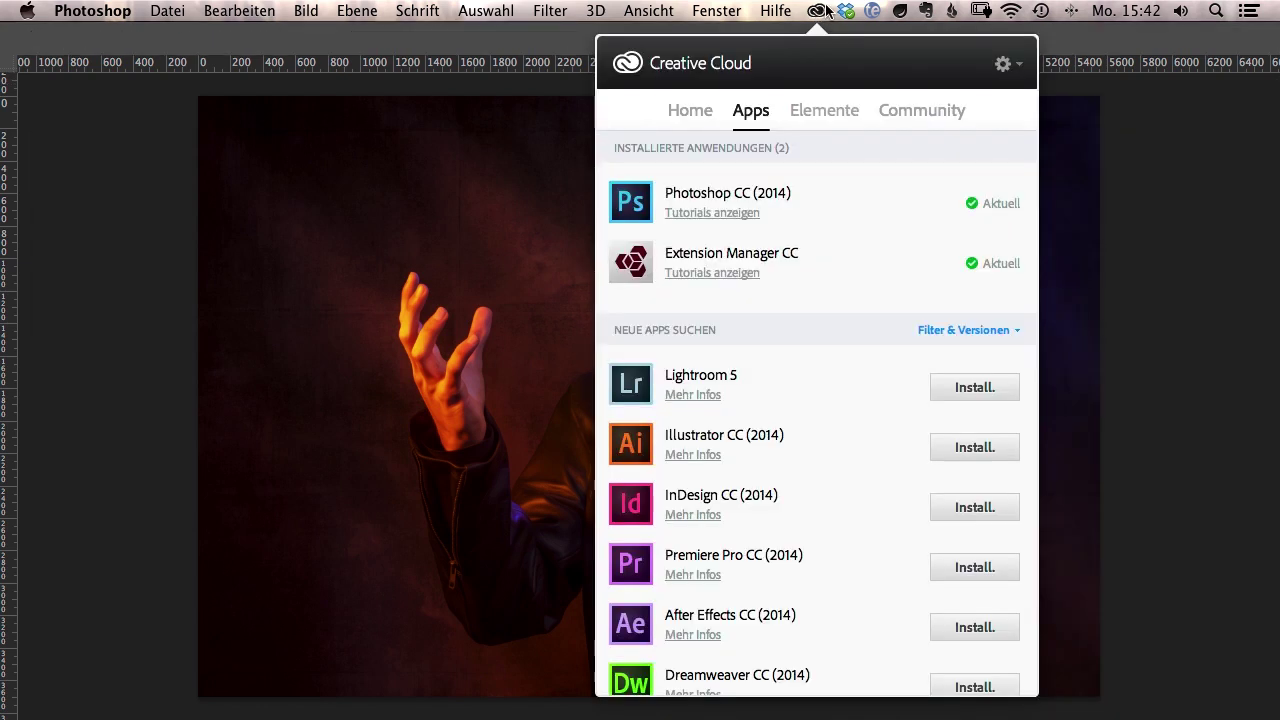
{"action": "left_click", "coordinate": [702, 214]}
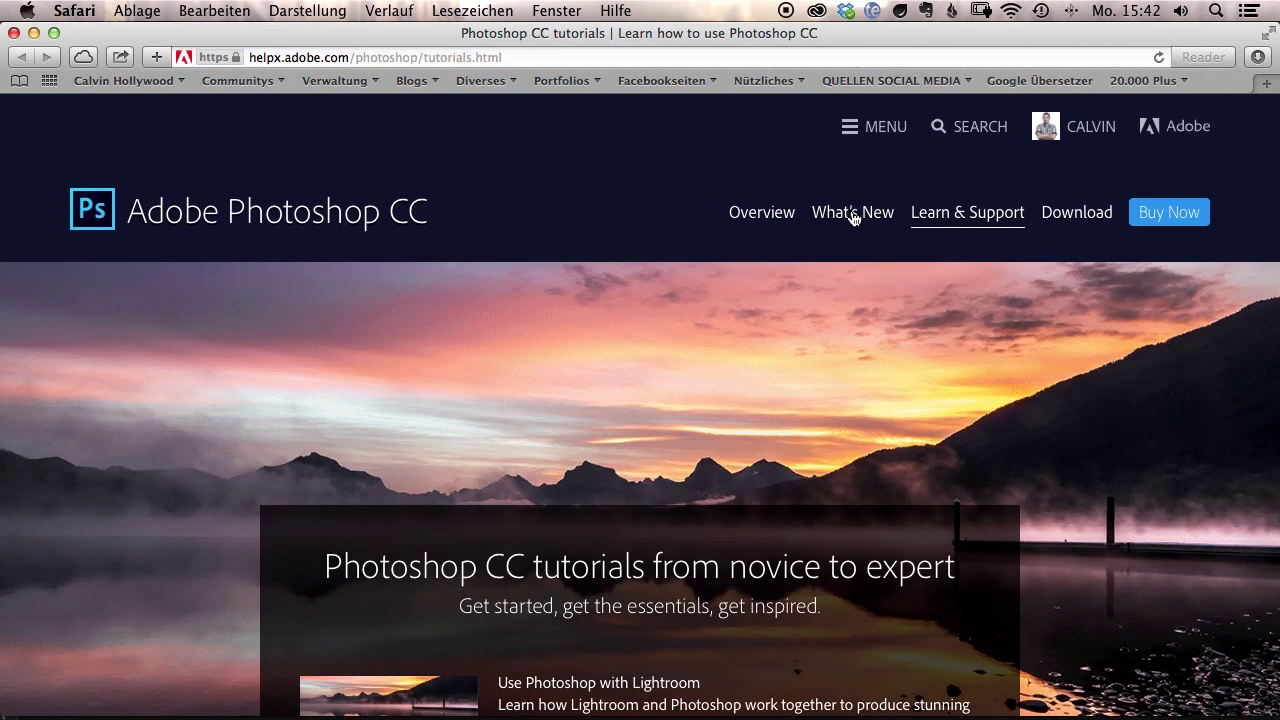
Go to What's New and scroll down through the Photoshop CC (2014.2) features list
{"action": "left_click", "coordinate": [852, 216]}
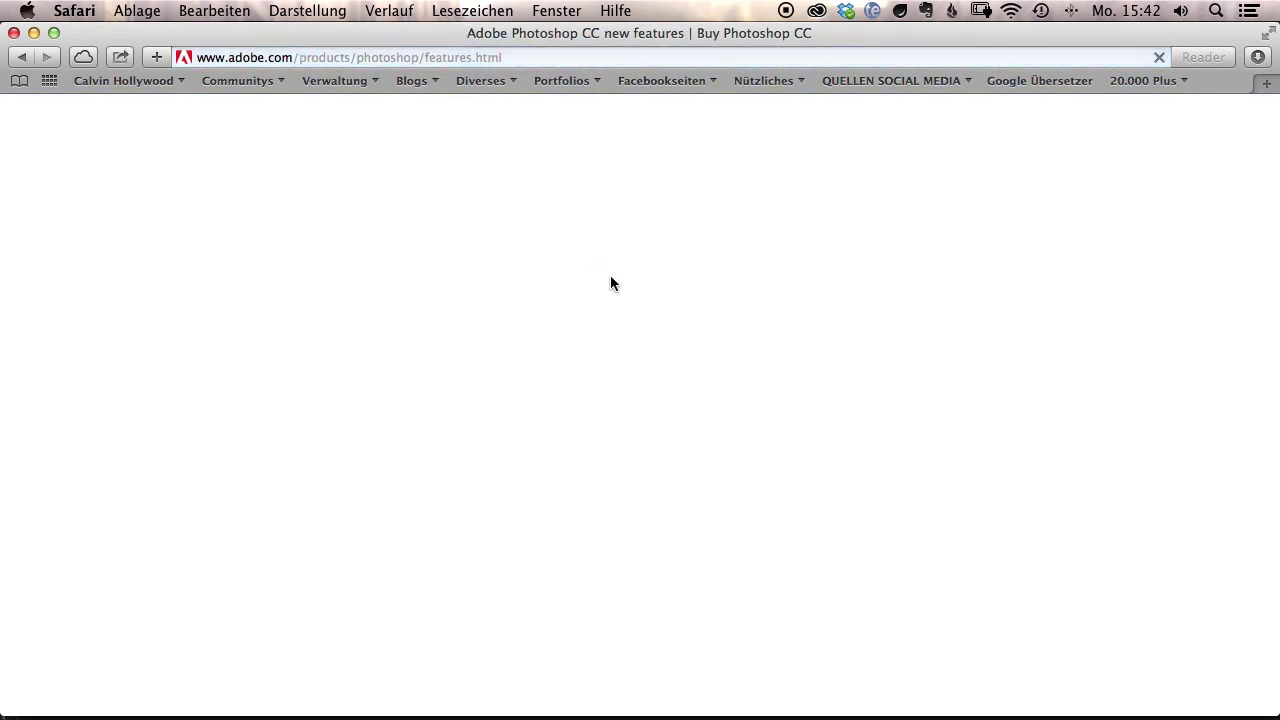
{"action": "scroll", "coordinate": [360, 330], "scroll_direction": "down", "scroll_amount": 2}
{"action": "scroll", "coordinate": [360, 330], "scroll_direction": "down", "scroll_amount": 3}
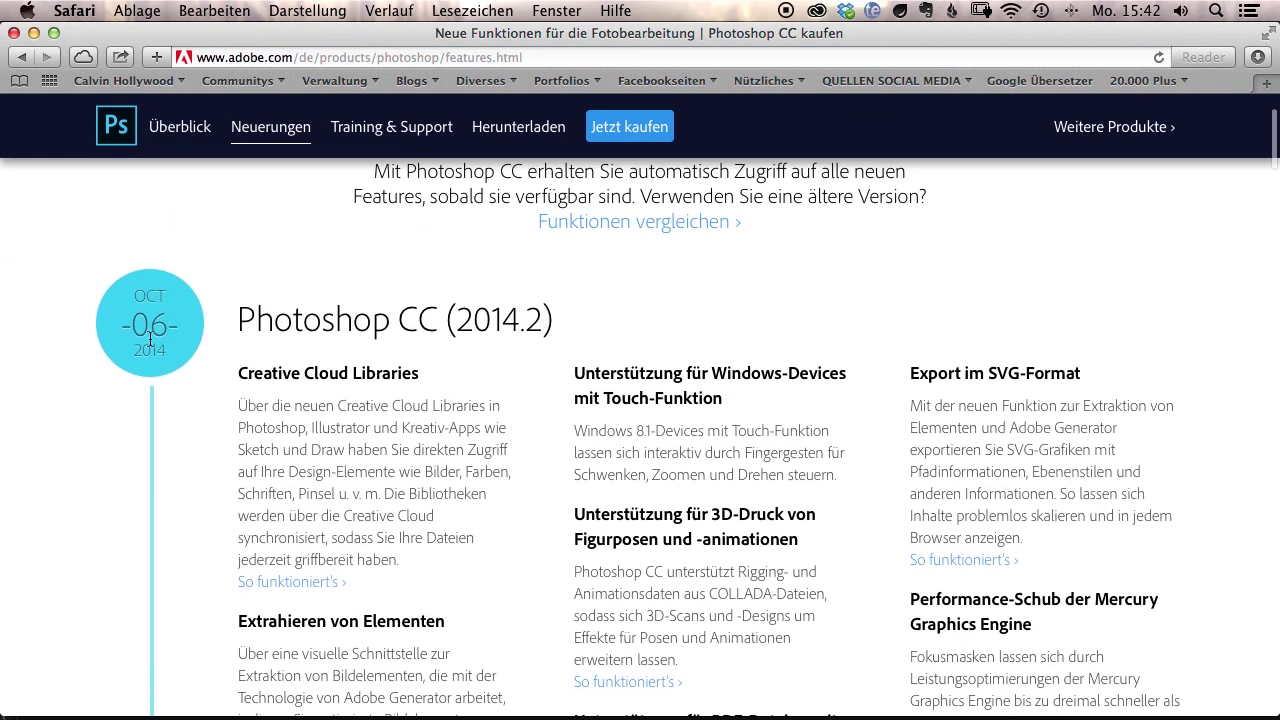
{"action": "scroll", "coordinate": [546, 254], "scroll_direction": "down", "scroll_amount": 2}
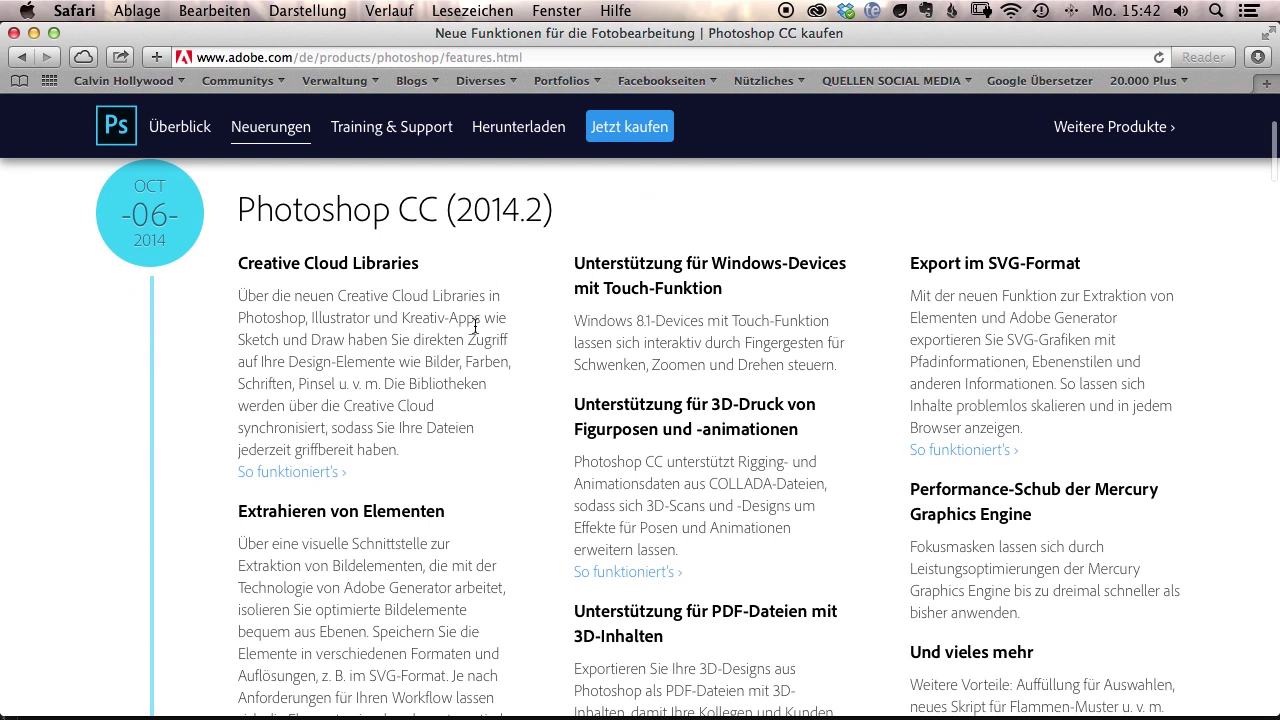
{"action": "scroll", "coordinate": [475, 326], "scroll_direction": "down", "scroll_amount": 3}
{"action": "scroll", "coordinate": [516, 339], "scroll_direction": "down", "scroll_amount": 3}
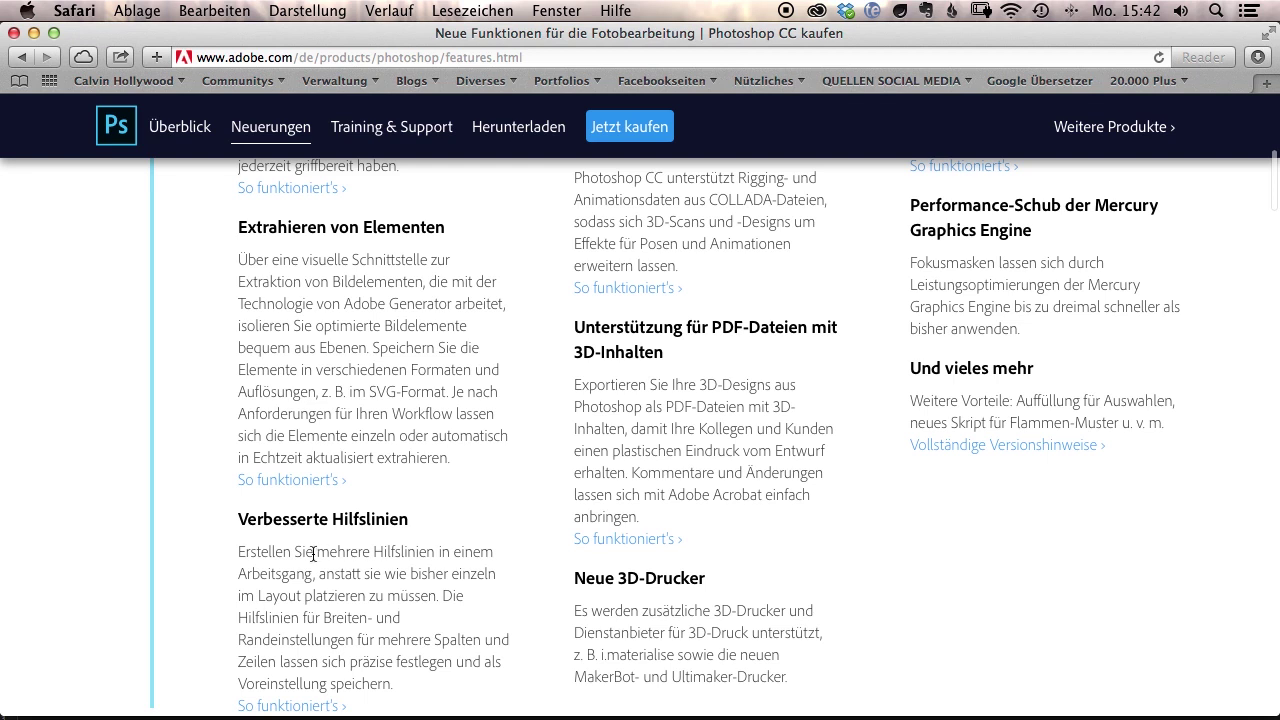
{"action": "scroll", "coordinate": [348, 534], "scroll_direction": "down", "scroll_amount": 1}
Scroll back up the features page and return to the portrait in Photoshop
{"action": "scroll", "coordinate": [348, 534], "scroll_direction": "up", "scroll_amount": 2}
{"action": "scroll", "coordinate": [348, 534], "scroll_direction": "up", "scroll_amount": 3}
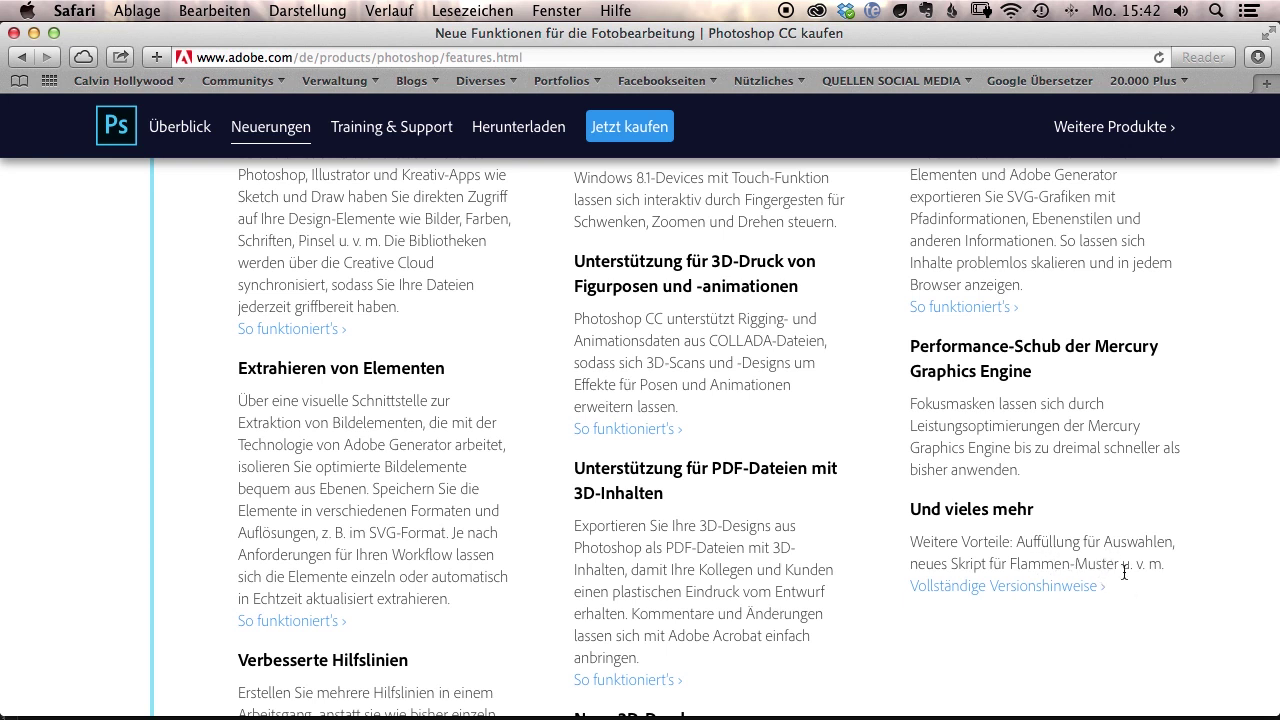
{"action": "left_click", "coordinate": [14, 33]}
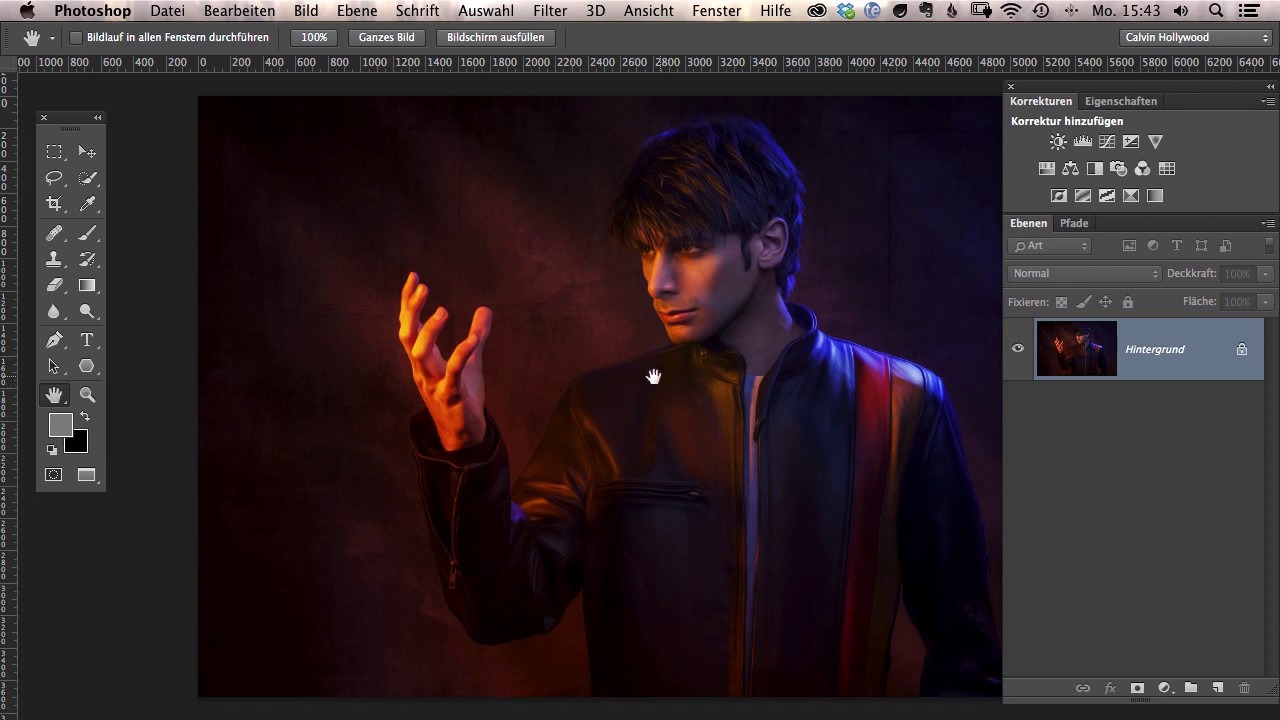
Zoom in on the raised hand and add the empty layer Ebene 1 above Hintergrund
{"action": "left_click", "coordinate": [89, 396]}
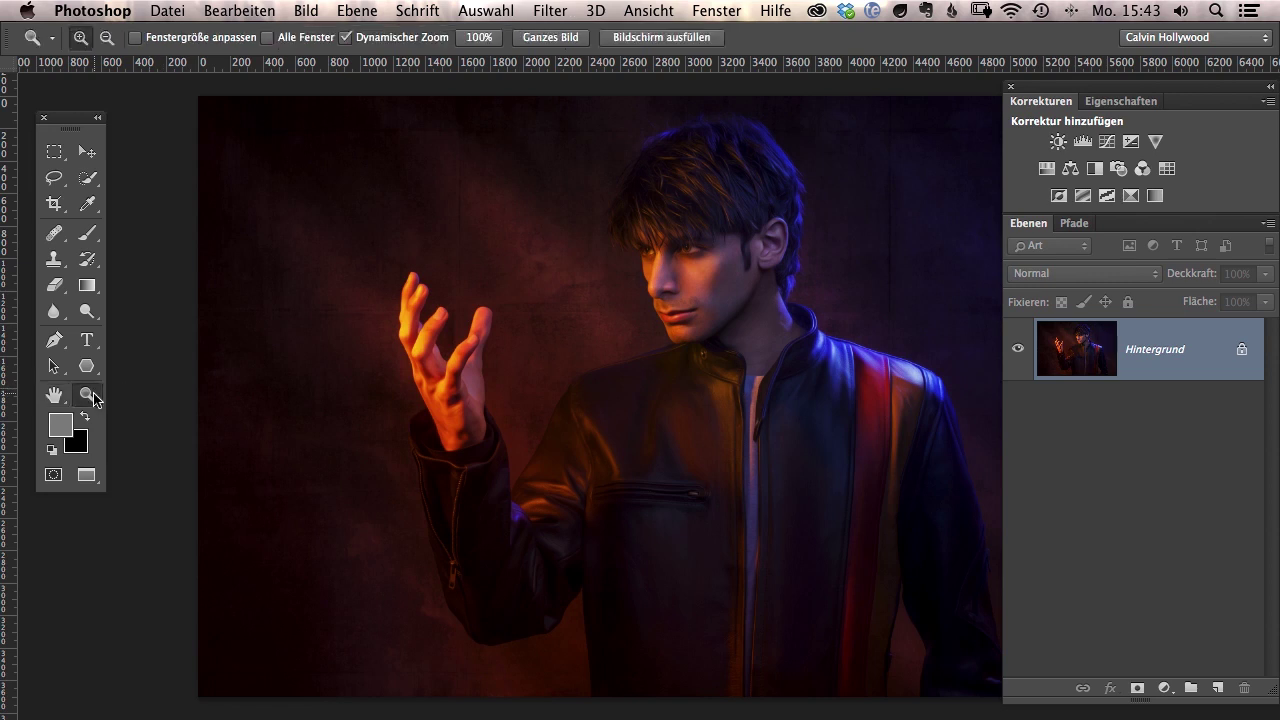
{"action": "left_click", "coordinate": [462, 356]}
{"action": "left_click", "coordinate": [490, 355]}
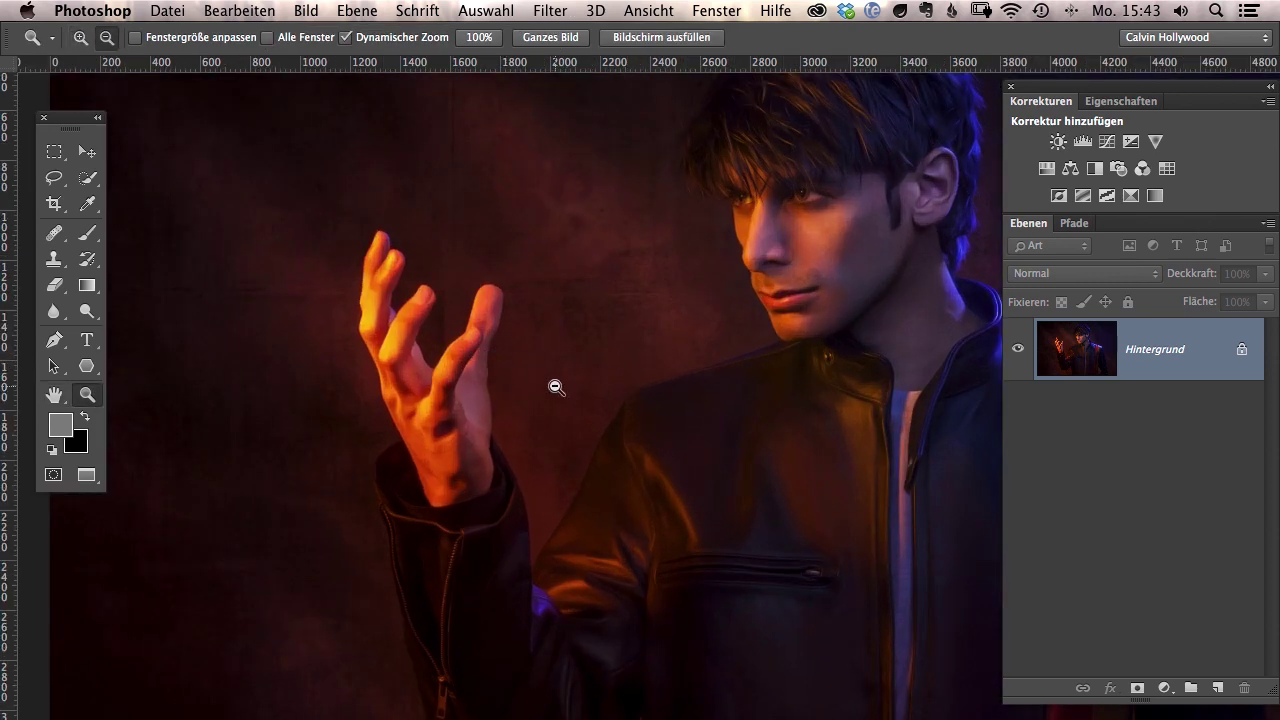
{"action": "left_click", "coordinate": [557, 388], "text": "alt"}
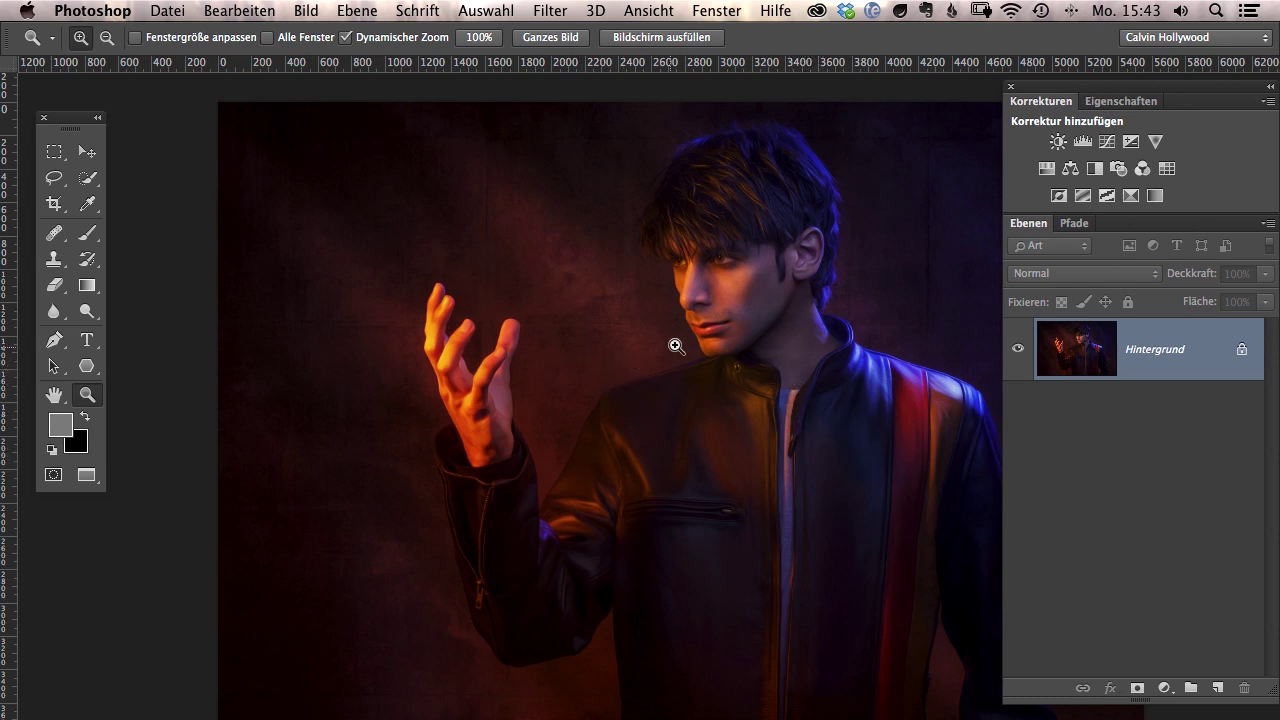
{"action": "left_click", "coordinate": [1215, 685]}
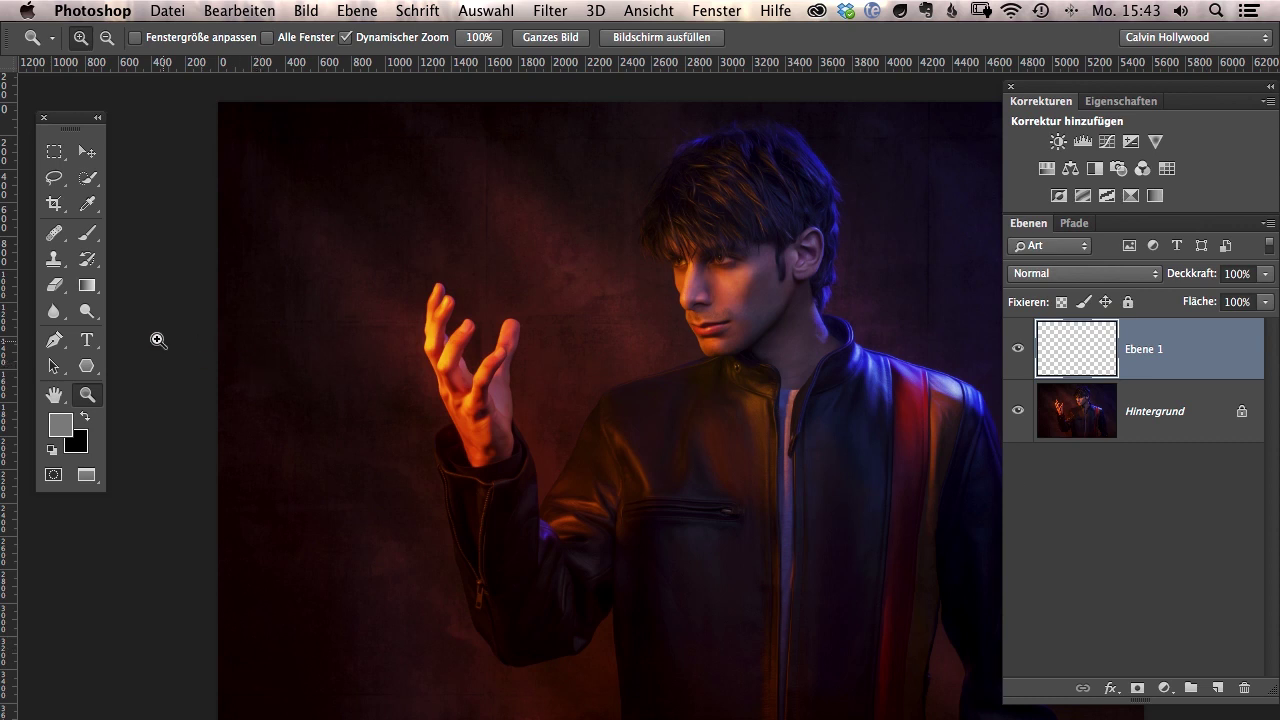
{"action": "left_click", "coordinate": [54, 340]}
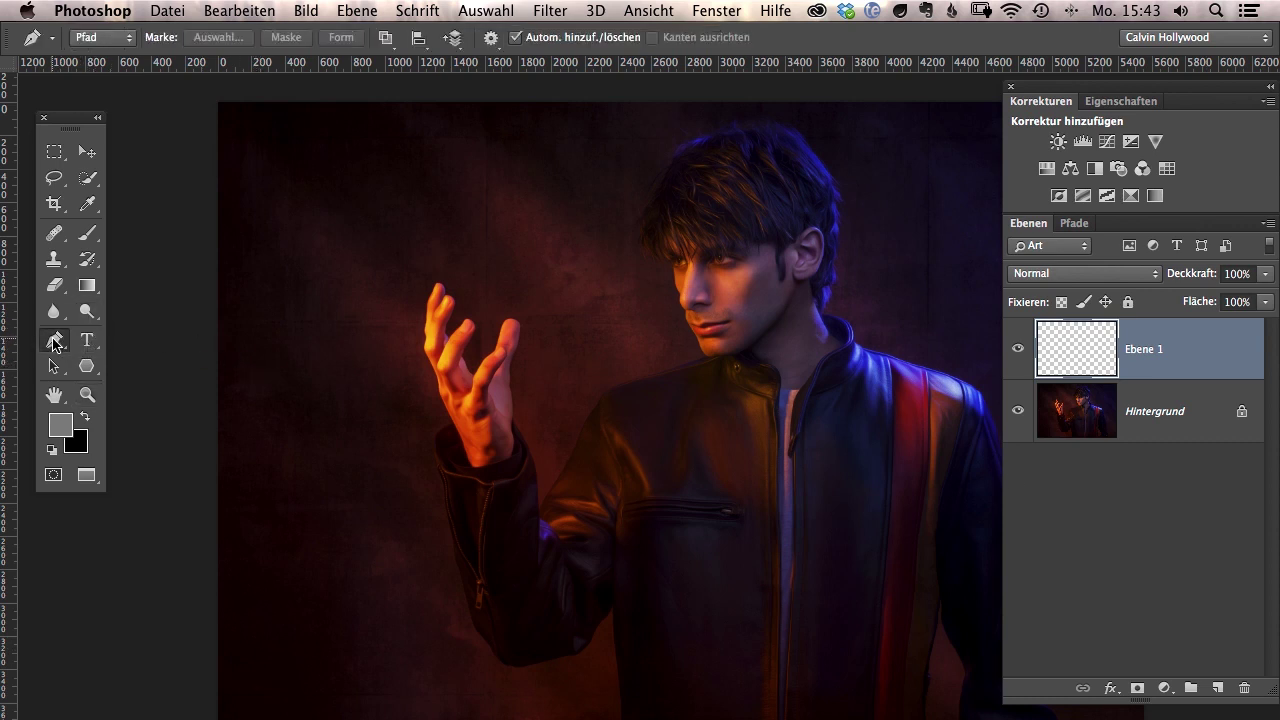
Trace the path from the hand's base up its left edge to a flame tip above the fingers
{"action": "left_click", "coordinate": [460, 459]}
{"action": "left_click", "coordinate": [447, 425]}
{"action": "left_click", "coordinate": [428, 387]}
{"action": "left_click", "coordinate": [427, 356]}
{"action": "left_click", "coordinate": [442, 313]}
{"action": "left_click", "coordinate": [453, 284]}
{"action": "left_click", "coordinate": [463, 259]}
{"action": "left_click", "coordinate": [468, 235]}
{"action": "left_click", "coordinate": [469, 217]}
{"action": "left_click", "coordinate": [472, 203]}
{"action": "left_click", "coordinate": [471, 191]}
Run the path down the fingers' and hand's right side and close it at the start
{"action": "left_click", "coordinate": [475, 239]}
{"action": "left_click", "coordinate": [483, 263]}
{"action": "left_click", "coordinate": [493, 283]}
{"action": "left_click", "coordinate": [516, 304]}
{"action": "left_click", "coordinate": [531, 335]}
{"action": "left_click", "coordinate": [531, 361]}
{"action": "left_click", "coordinate": [521, 391]}
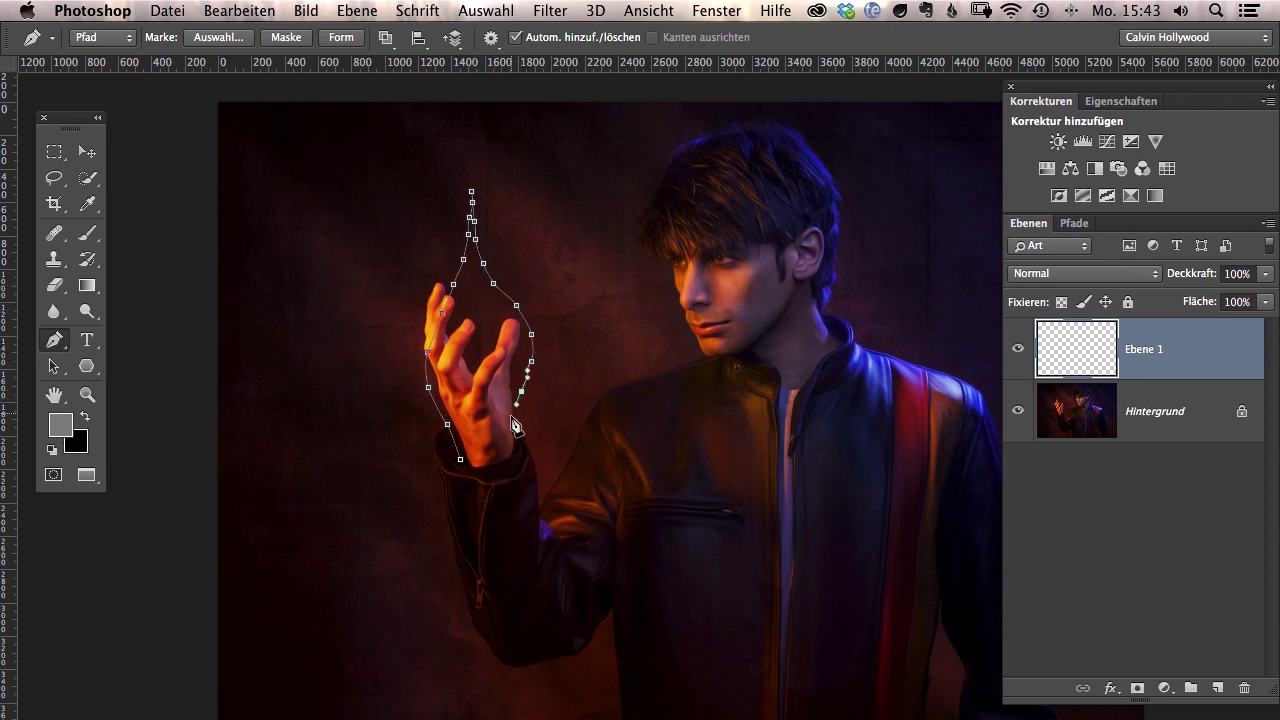
{"action": "left_click", "coordinate": [511, 424]}
{"action": "left_click", "coordinate": [499, 447]}
{"action": "left_click", "coordinate": [482, 461]}
{"action": "left_click", "coordinate": [461, 460]}
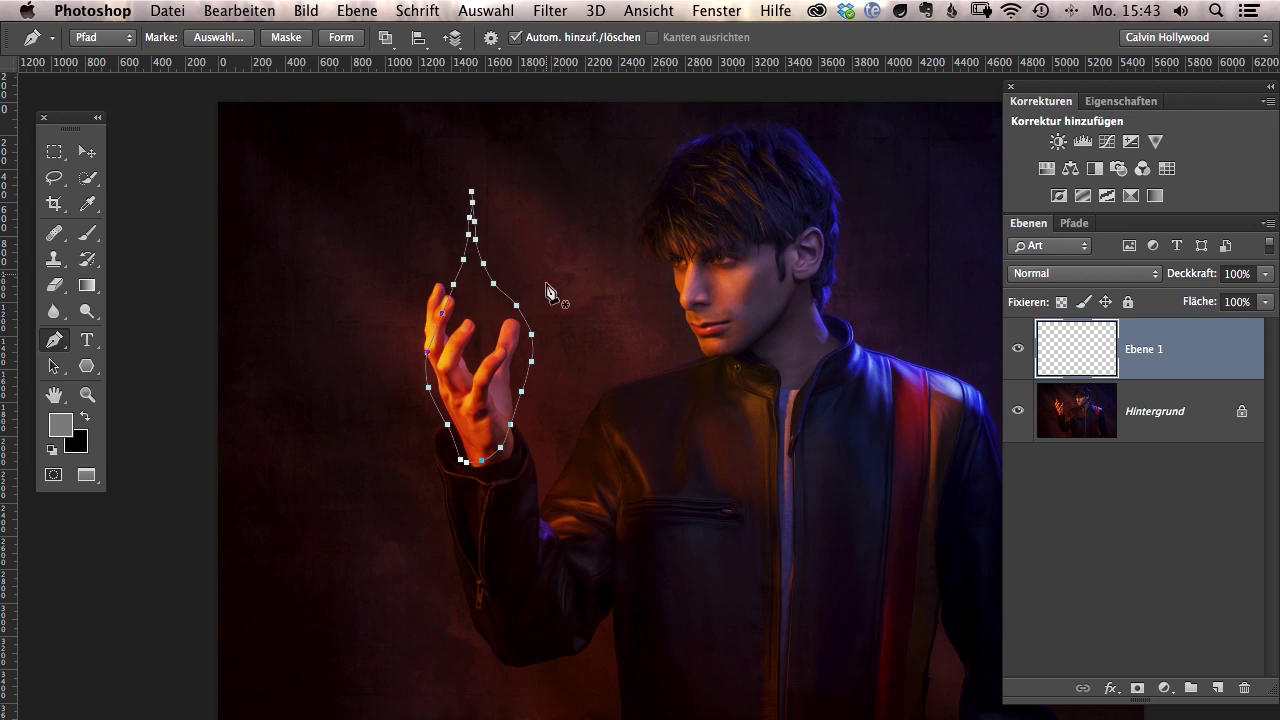
{"action": "left_click", "coordinate": [555, 12]}
{"action": "mouse_move", "coordinate": [585, 268]}
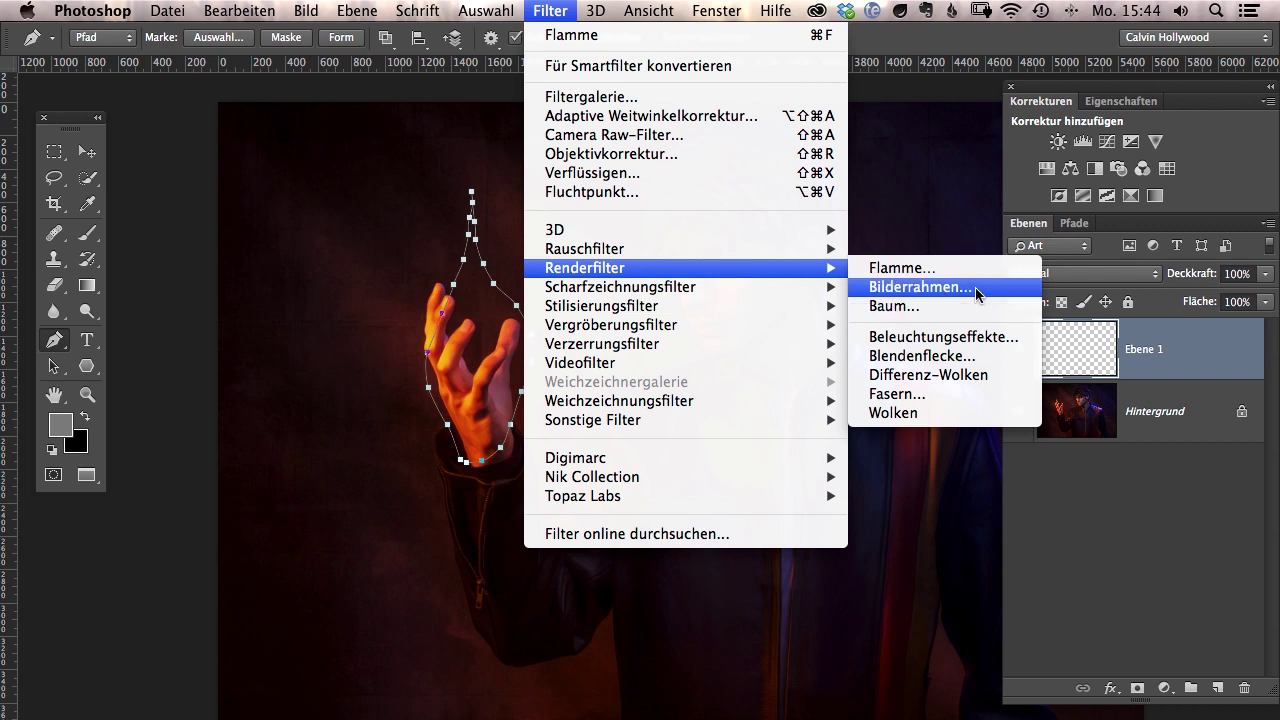
Launch the Flamme render filter and acknowledge the warning that the path exceeds 3000 pixels
{"action": "left_click", "coordinate": [924, 273]}
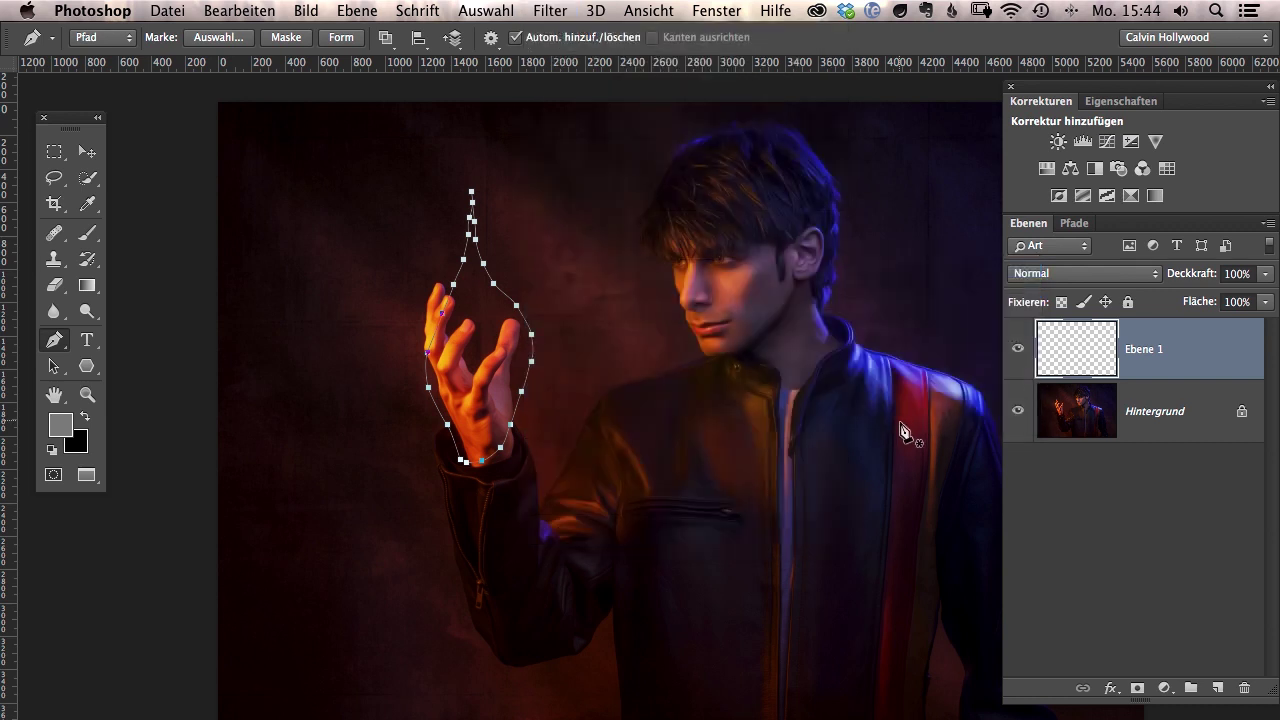
{"action": "left_click_drag", "start_coordinate": [751, 168], "coordinate": [960, 100]}
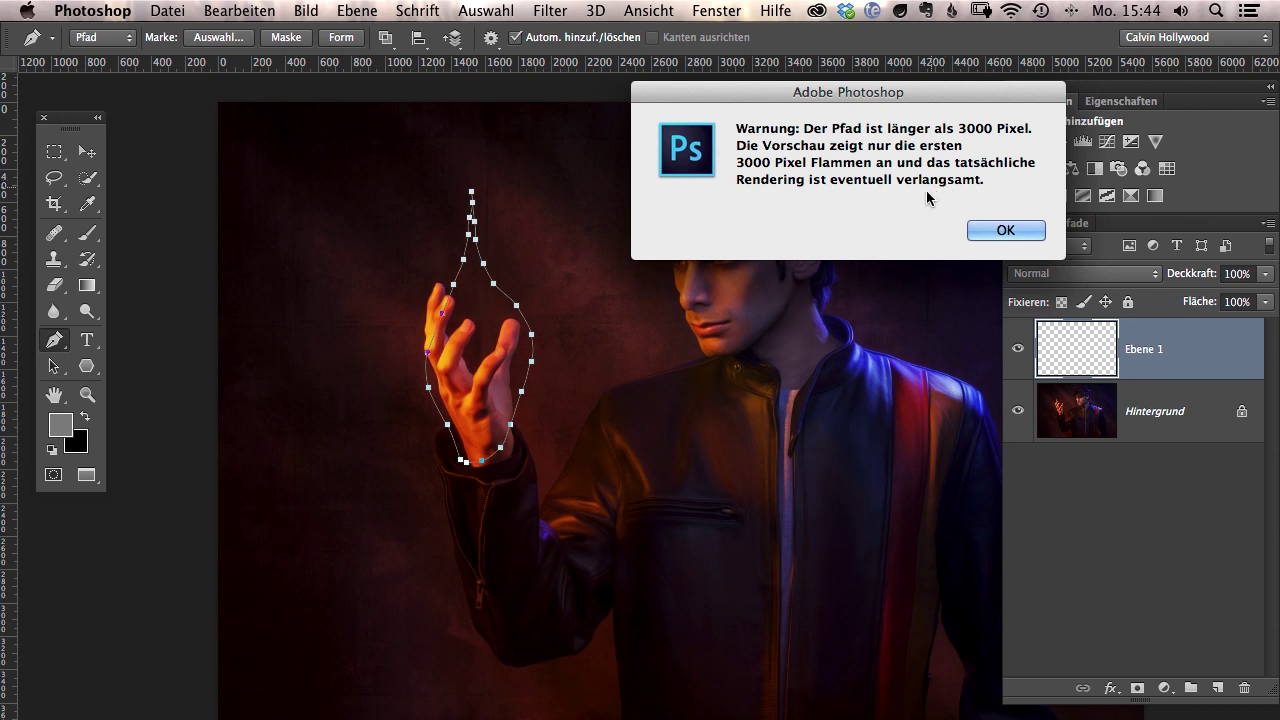
{"action": "left_click", "coordinate": [1000, 231]}
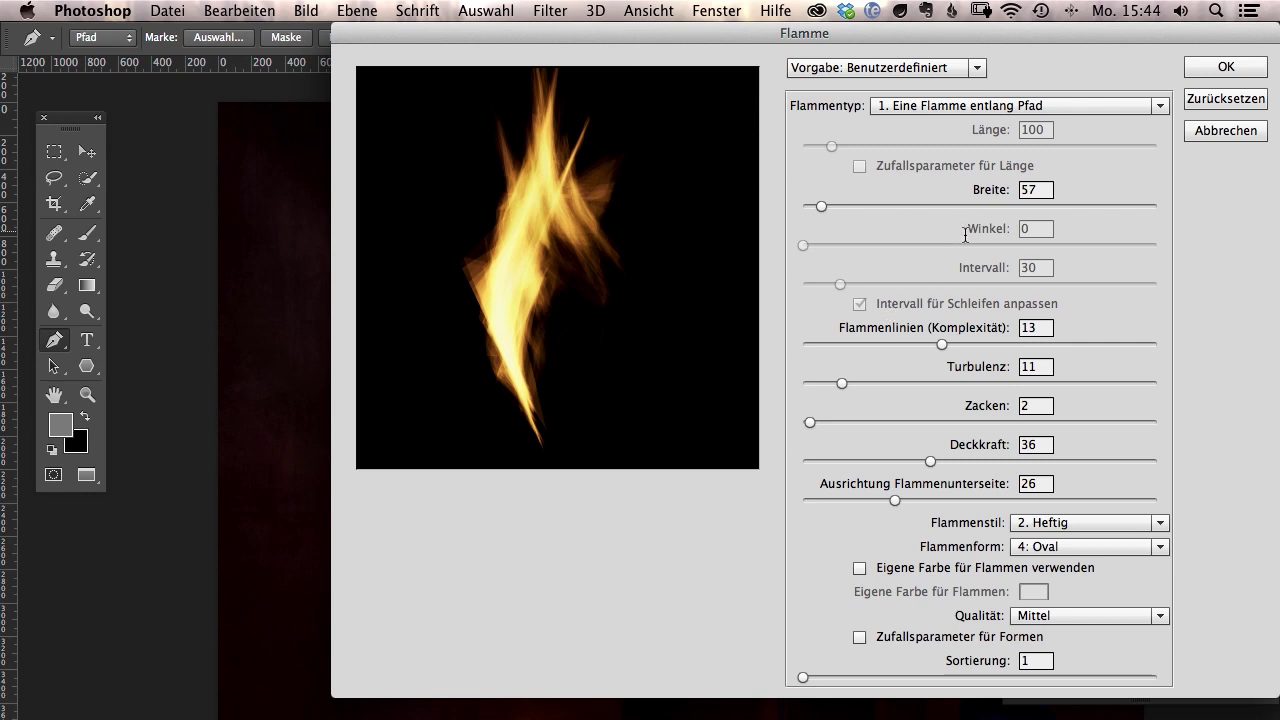
Try the flame types, including Kerzenschein, and settle on a single flame along the path
{"action": "left_click_drag", "start_coordinate": [981, 40], "coordinate": [916, 30]}
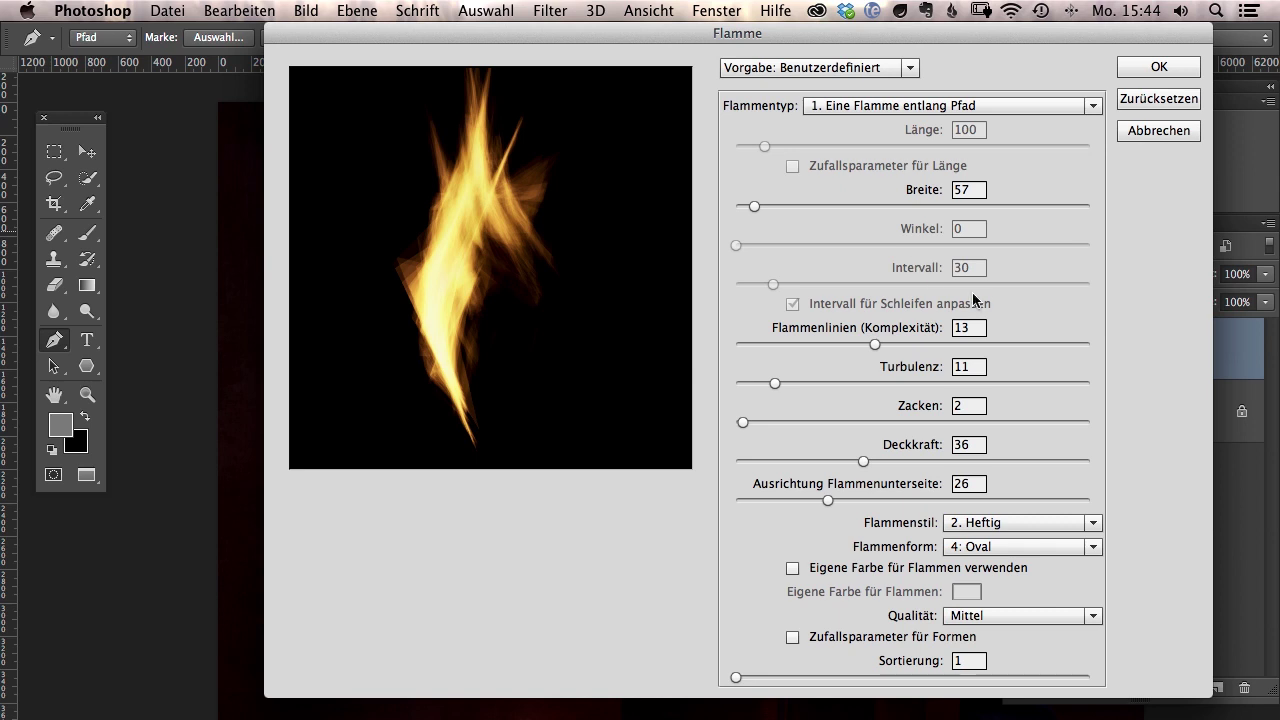
{"action": "left_click", "coordinate": [806, 642]}
{"action": "left_click", "coordinate": [860, 105]}
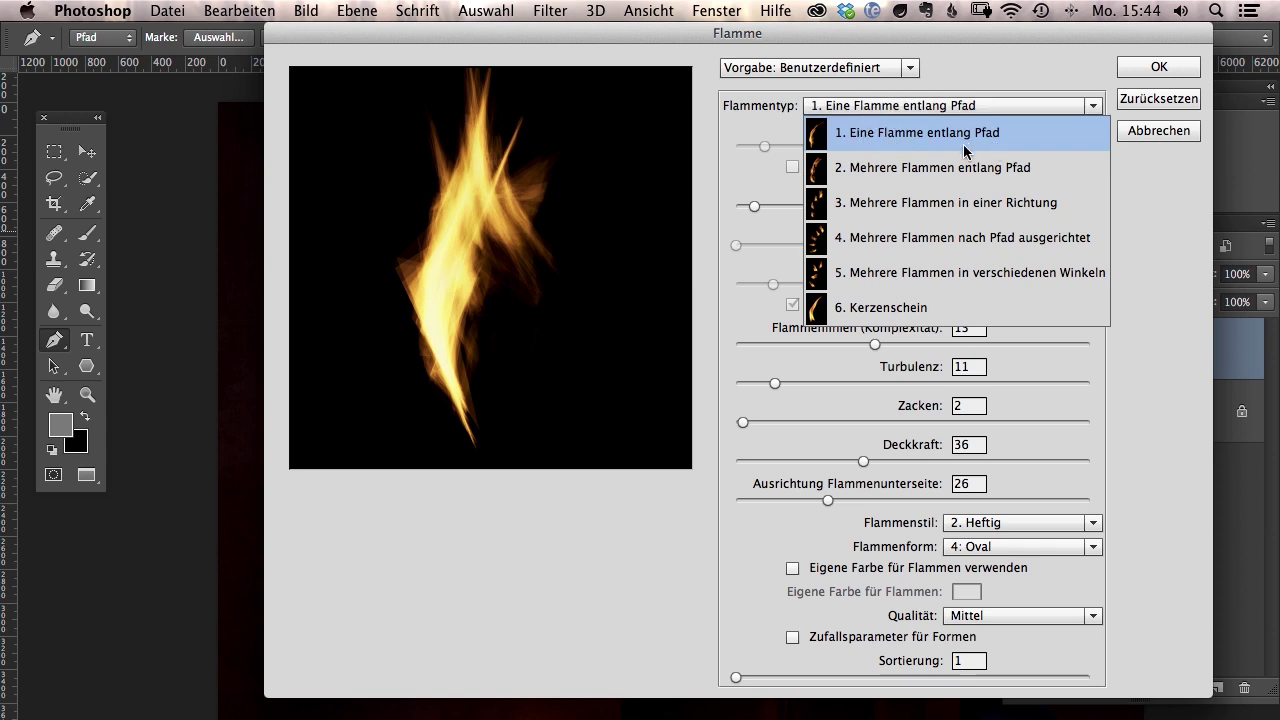
{"action": "left_click", "coordinate": [875, 248]}
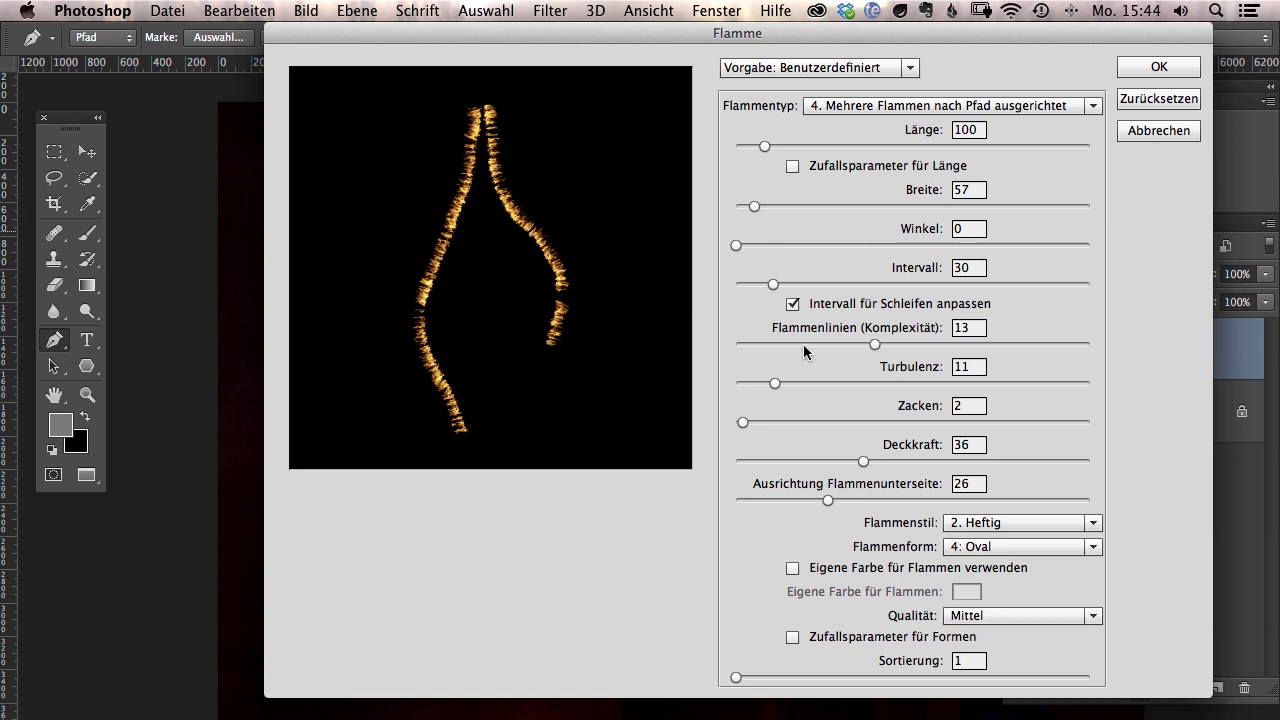
{"action": "left_click", "coordinate": [930, 120]}
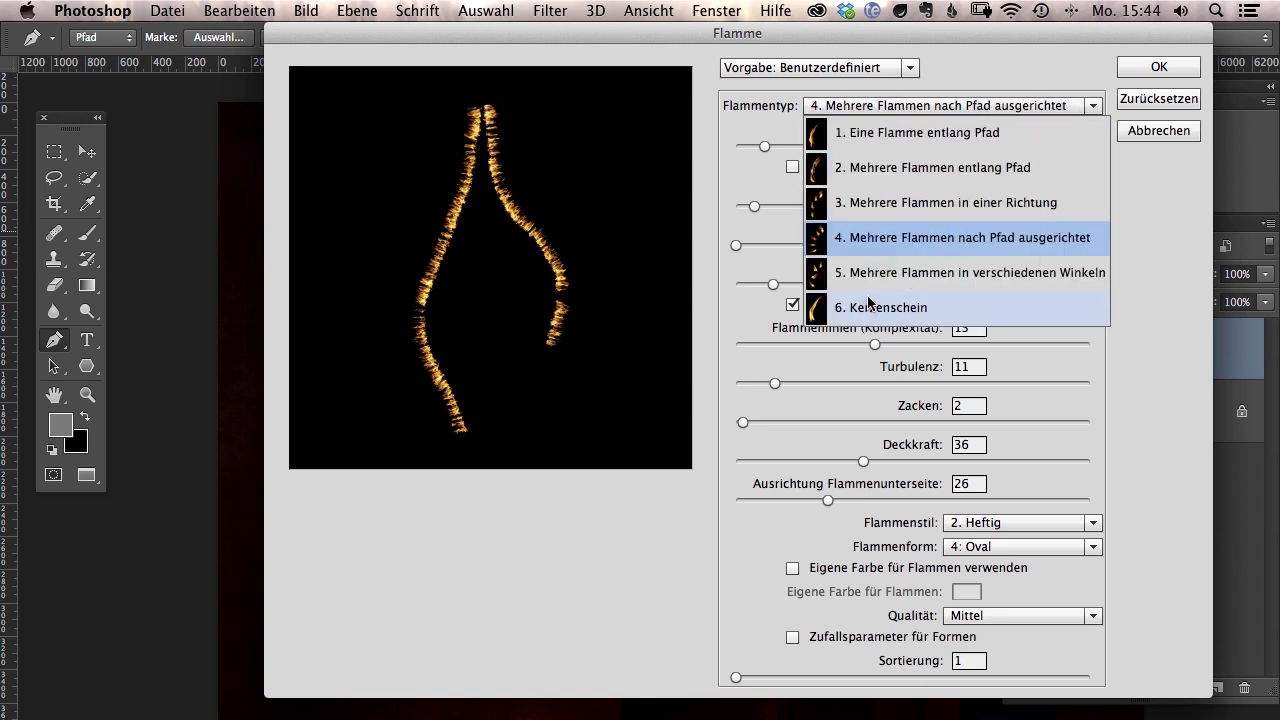
{"action": "left_click", "coordinate": [872, 308]}
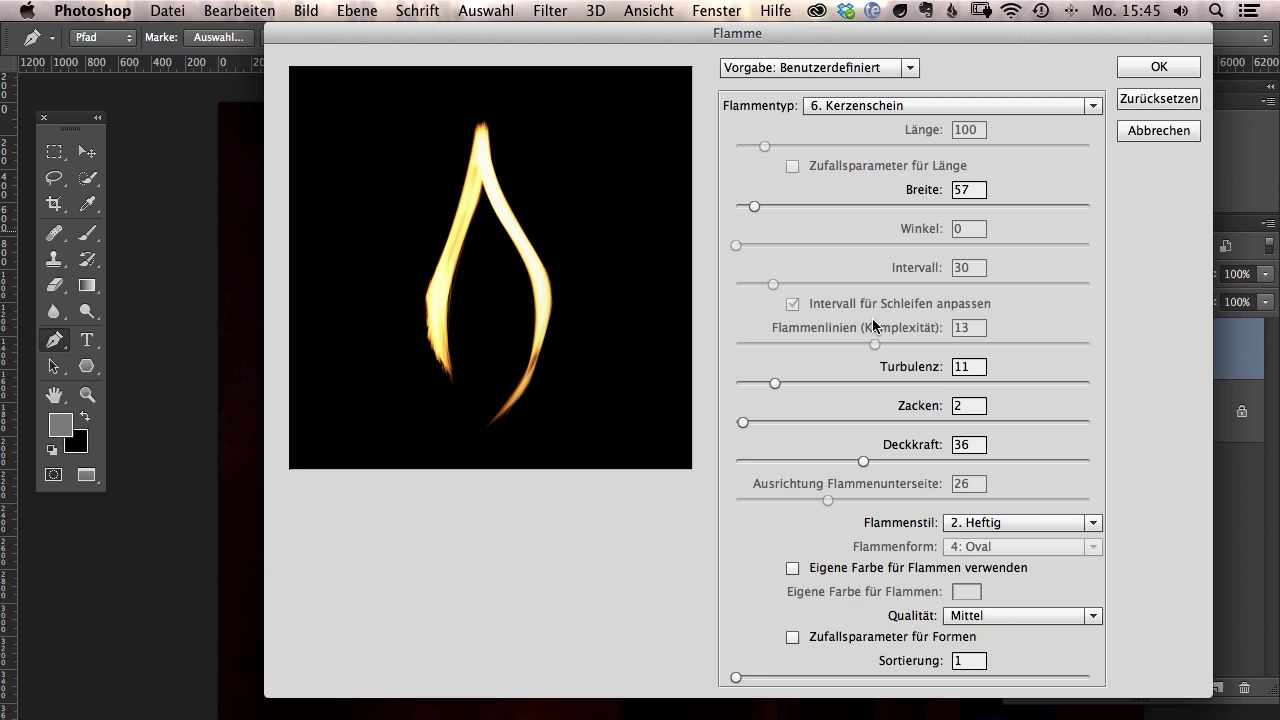
{"action": "left_click", "coordinate": [929, 106]}
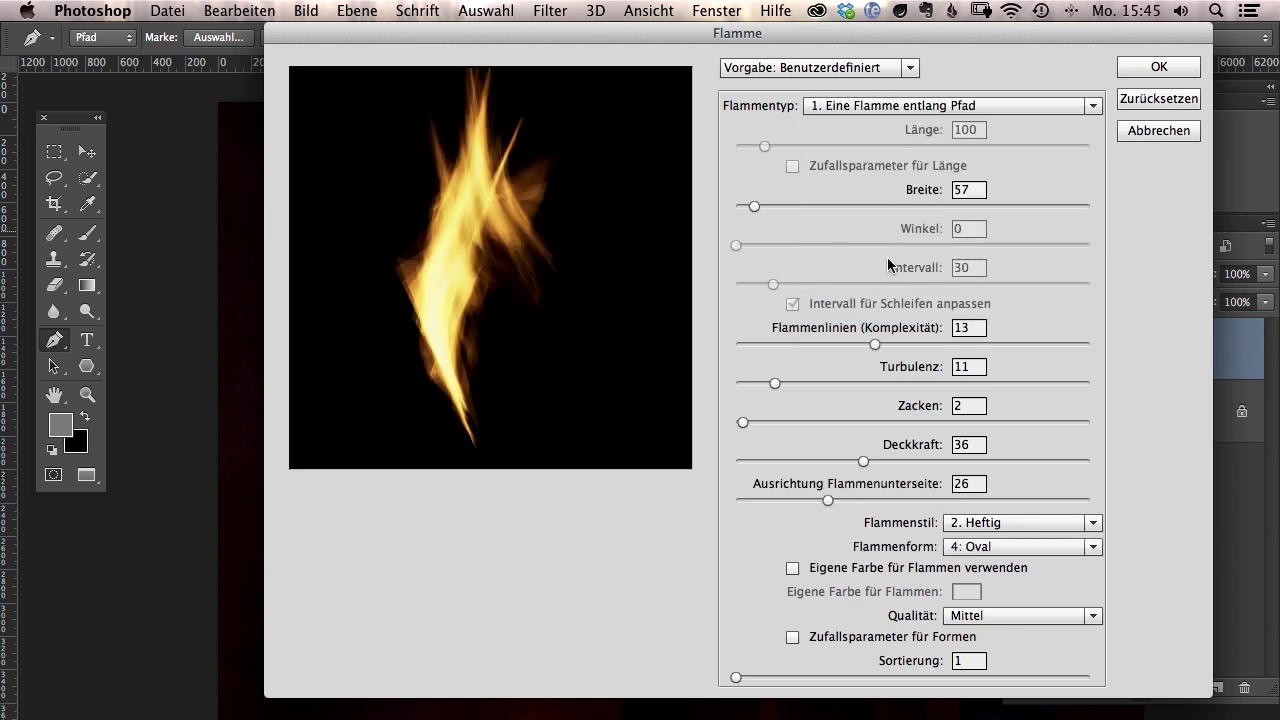
Set width 45, 9 flame lines, alignment 20, jaggedness 7, turbulence 17, Oval shape, and render
{"action": "mouse_move", "coordinate": [755, 207]}
{"action": "left_mouse_down"}
{"action": "mouse_move", "coordinate": [776, 208]}
{"action": "mouse_move", "coordinate": [760, 232]}
{"action": "left_mouse_up"}
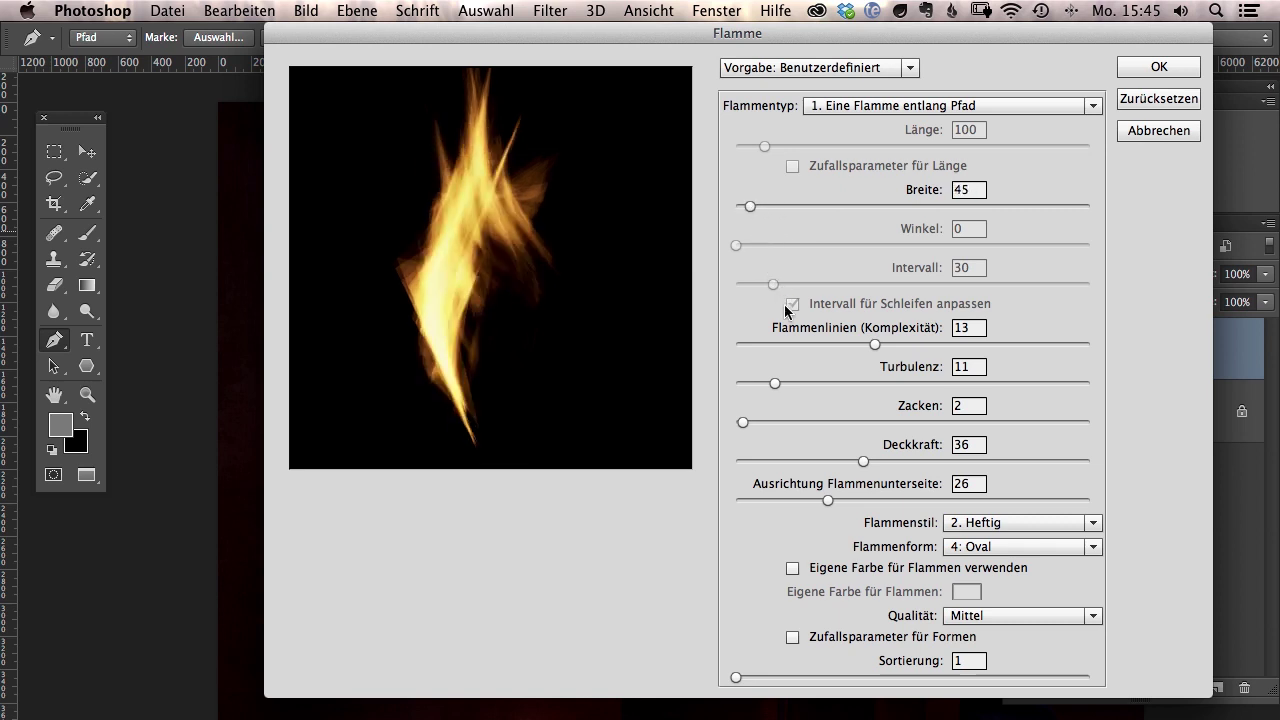
{"action": "mouse_move", "coordinate": [876, 344]}
{"action": "left_mouse_down"}
{"action": "mouse_move", "coordinate": [916, 367]}
{"action": "mouse_move", "coordinate": [798, 343]}
{"action": "left_mouse_up"}
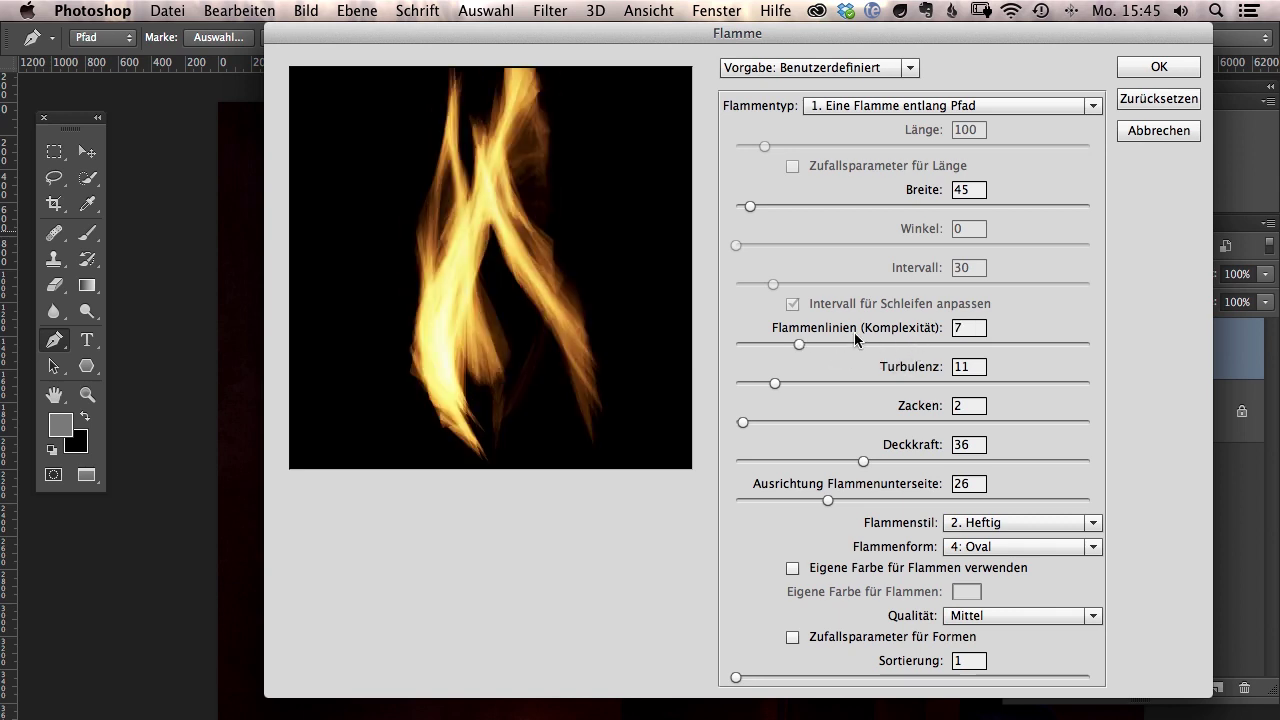
{"action": "mouse_move", "coordinate": [826, 350]}
{"action": "left_mouse_down"}
{"action": "mouse_move", "coordinate": [843, 355]}
{"action": "mouse_move", "coordinate": [824, 345]}
{"action": "left_mouse_up"}
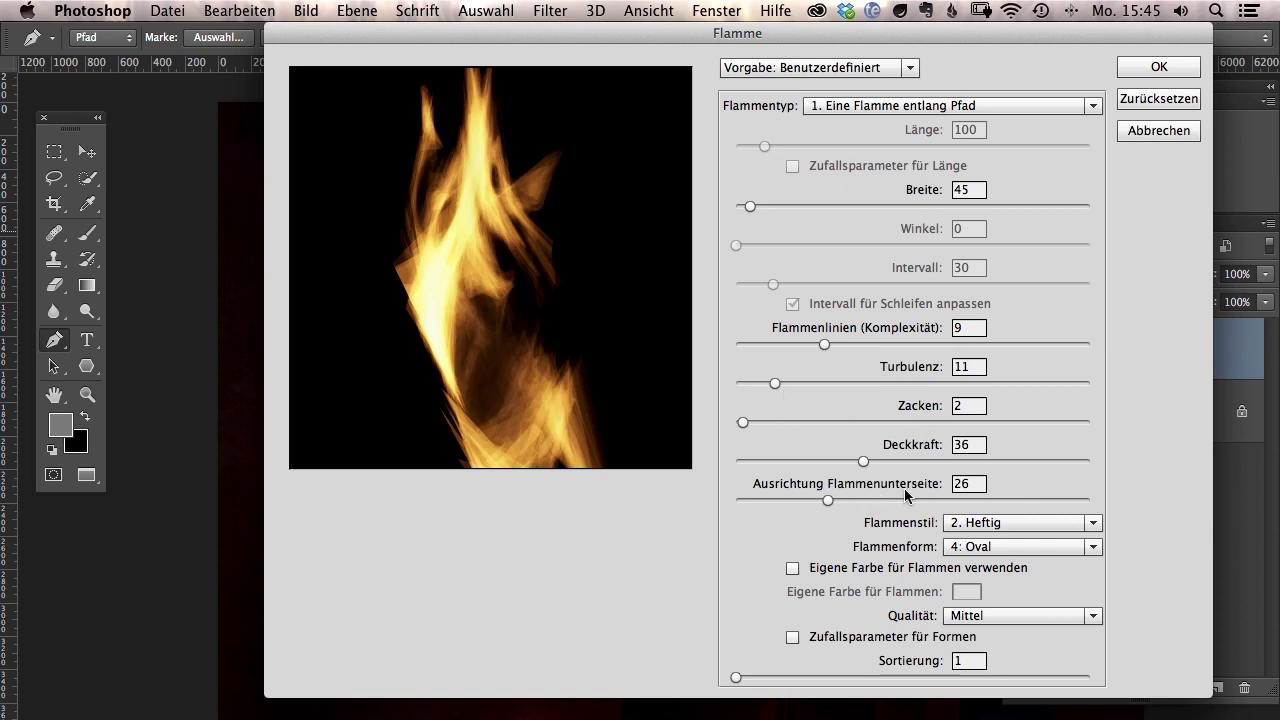
{"action": "mouse_move", "coordinate": [827, 499]}
{"action": "left_mouse_down"}
{"action": "mouse_move", "coordinate": [864, 499]}
{"action": "mouse_move", "coordinate": [806, 499]}
{"action": "left_mouse_up"}
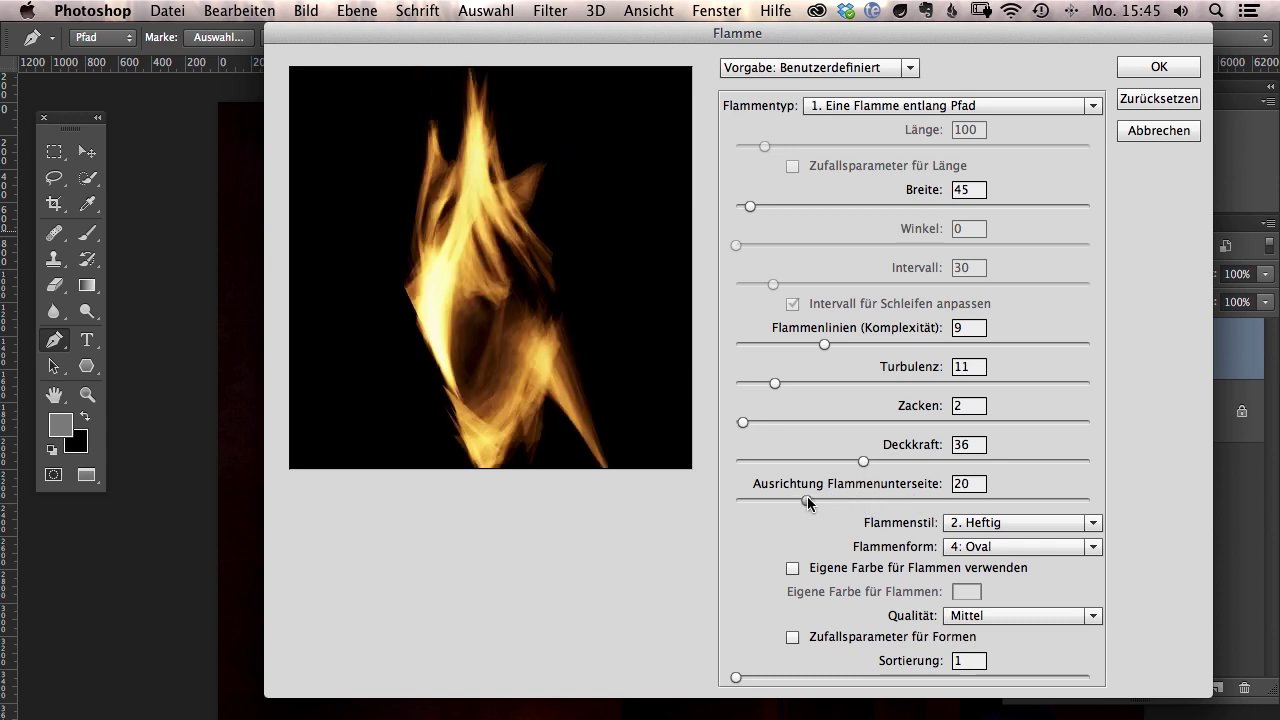
{"action": "left_click_drag", "start_coordinate": [744, 425], "coordinate": [762, 430]}
{"action": "left_click_drag", "start_coordinate": [799, 384], "coordinate": [795, 384]}
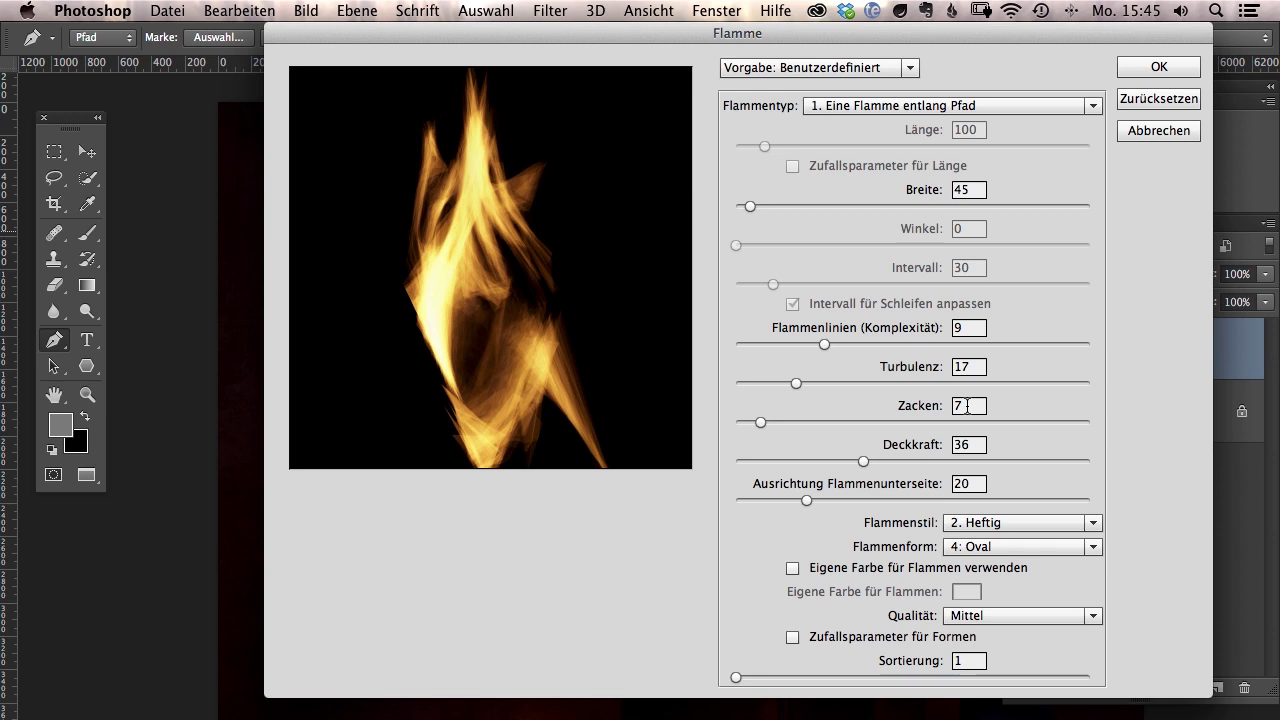
{"action": "left_click", "coordinate": [993, 549]}
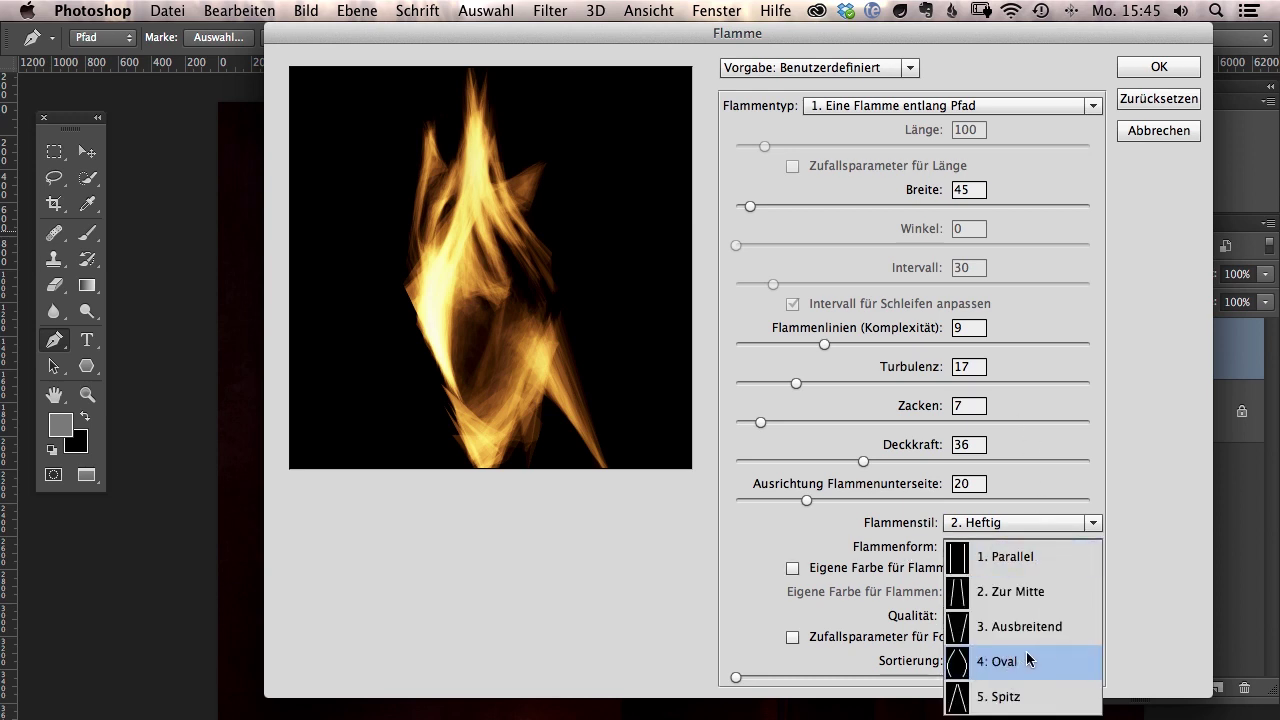
{"action": "left_click", "coordinate": [1140, 393]}
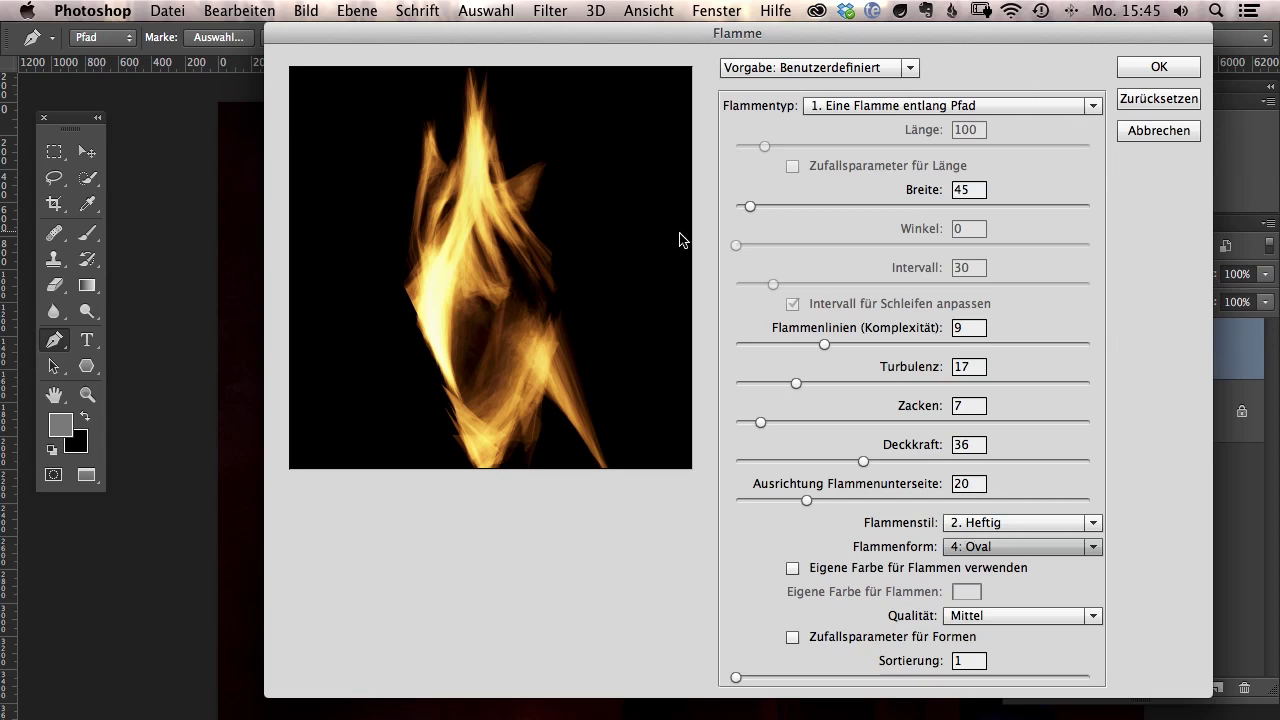
{"action": "left_click", "coordinate": [1143, 68]}
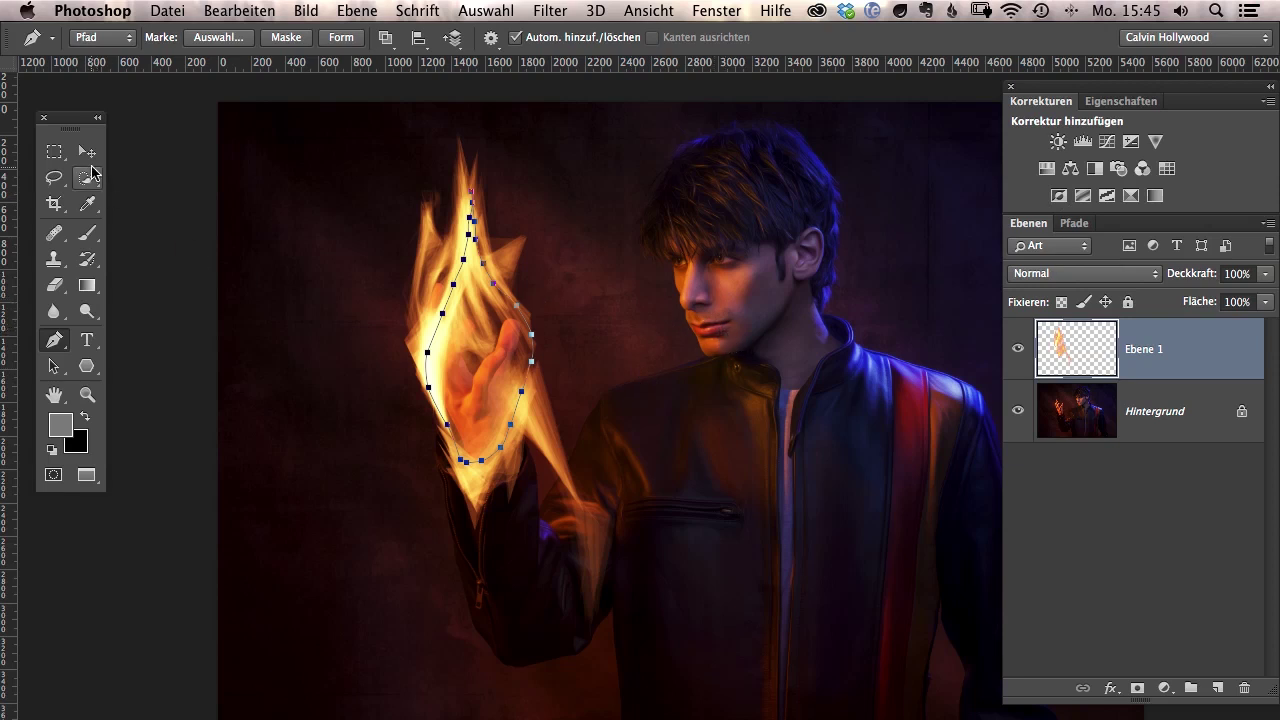
Delete the Arbeitspfad work path from the Paths panel
{"action": "left_click", "coordinate": [1075, 223]}
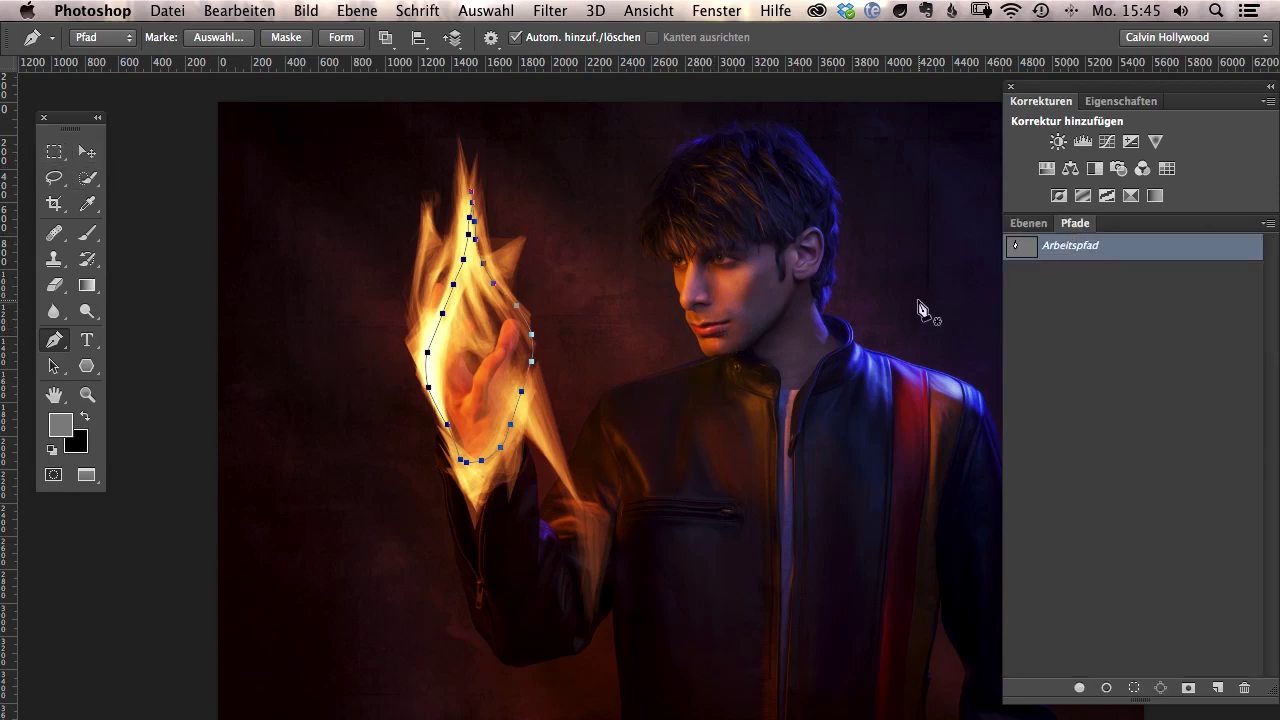
{"action": "mouse_move", "coordinate": [1031, 251]}
{"action": "left_mouse_down"}
{"action": "mouse_move", "coordinate": [1217, 664]}
{"action": "mouse_move", "coordinate": [1244, 687]}
{"action": "left_mouse_up"}
{"action": "left_click", "coordinate": [1028, 223]}
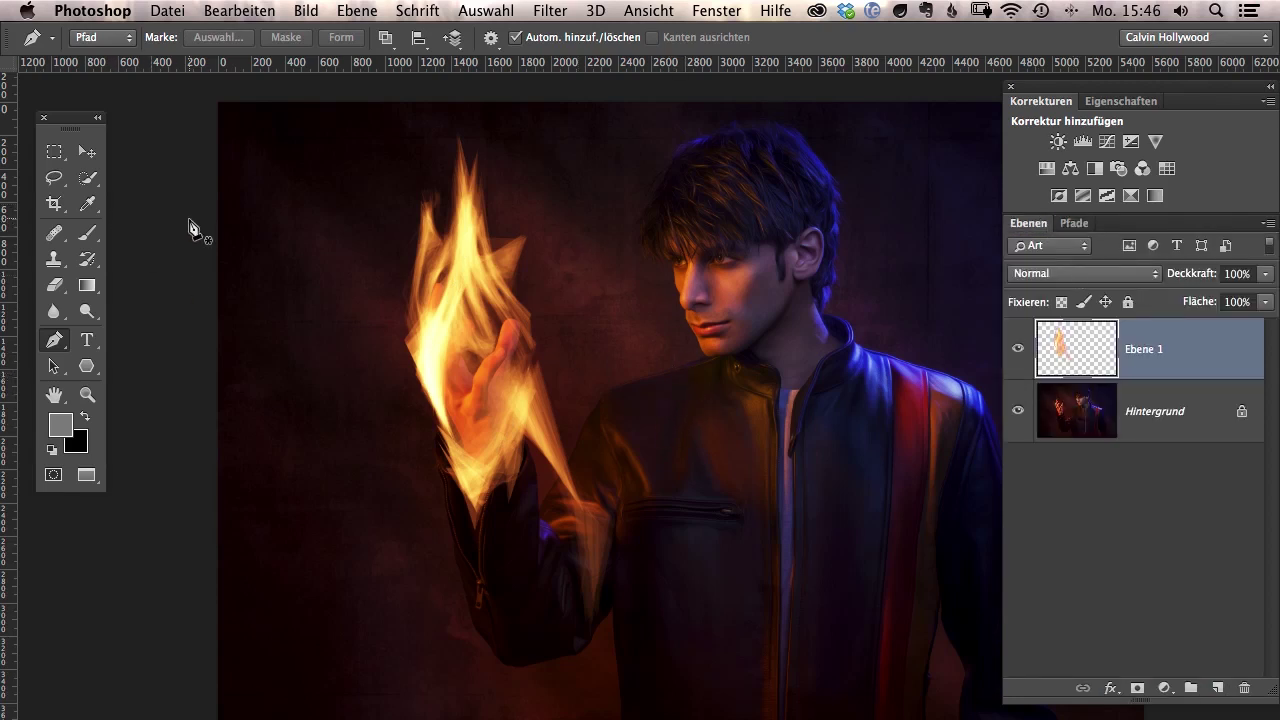
Scale the flame down to about 63% and move it onto the raised hand
{"action": "key", "text": "super+t"}
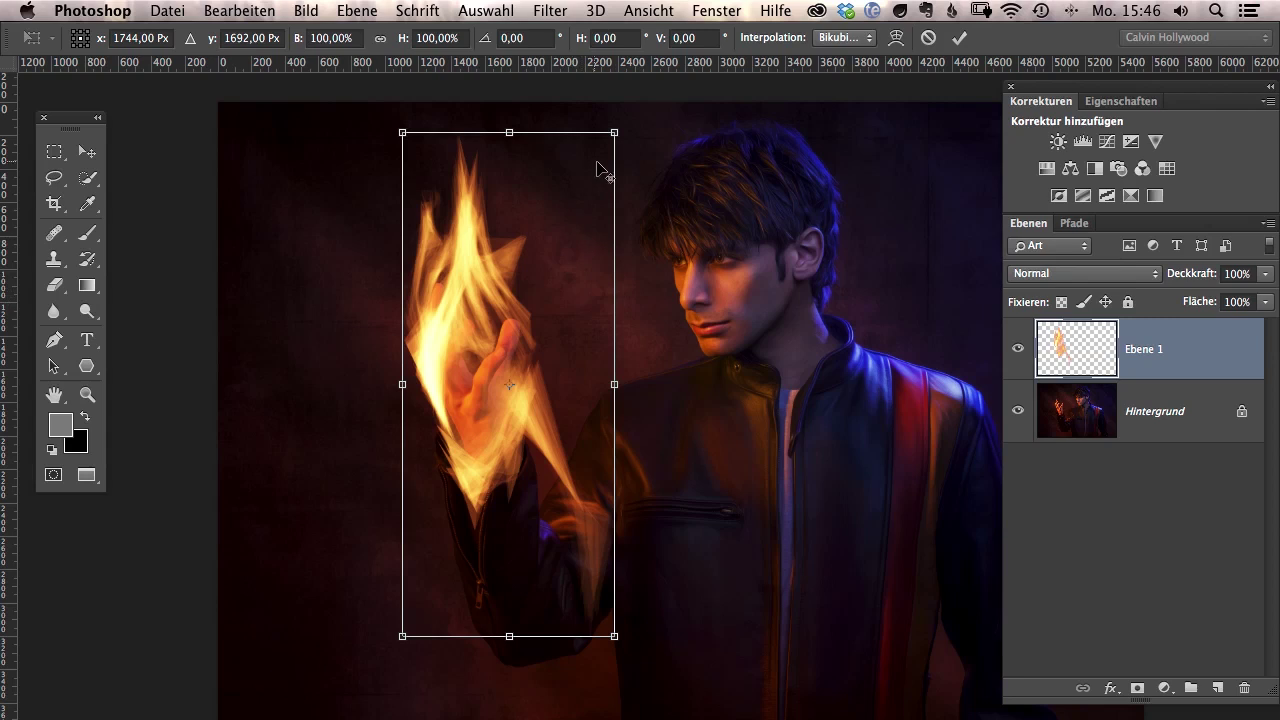
{"action": "left_click_drag", "start_coordinate": [614, 132], "coordinate": [518, 218]}
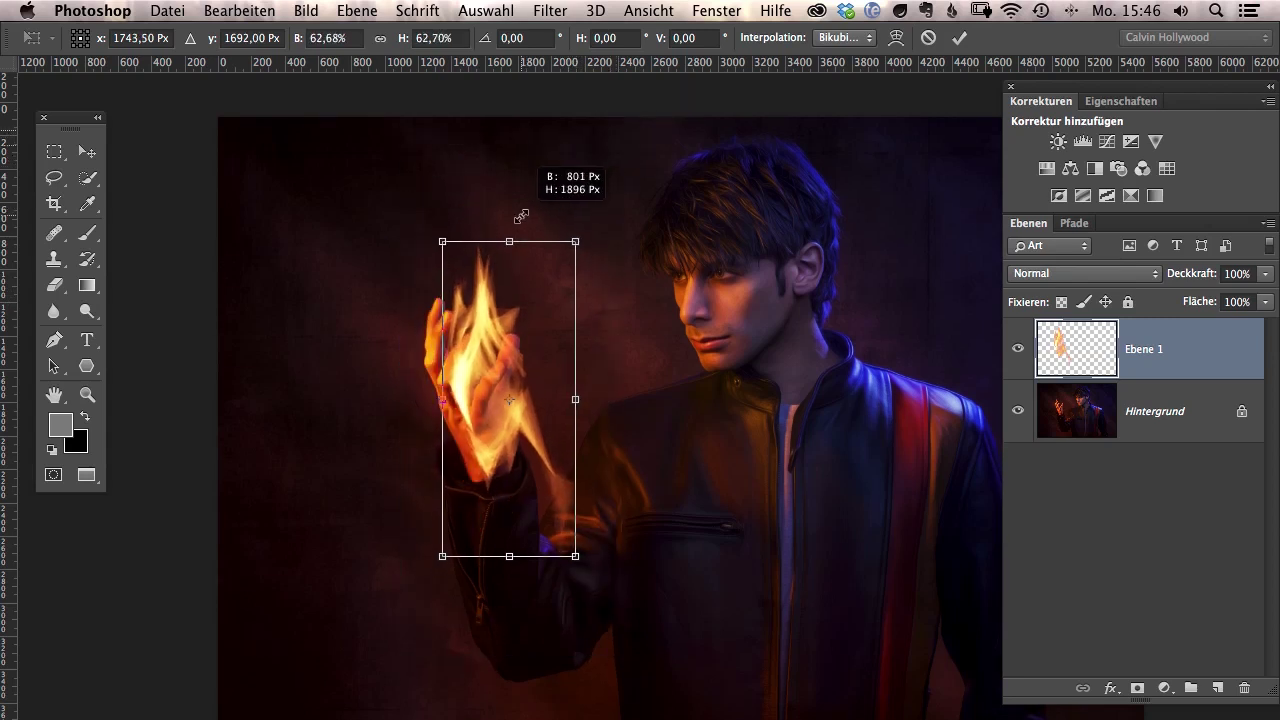
{"action": "mouse_move", "coordinate": [546, 352]}
{"action": "left_mouse_down"}
{"action": "mouse_move", "coordinate": [520, 335]}
{"action": "mouse_move", "coordinate": [576, 366]}
{"action": "mouse_move", "coordinate": [533, 367]}
{"action": "left_mouse_up"}
{"action": "key", "text": "Return"}
{"action": "key", "text": "p"}
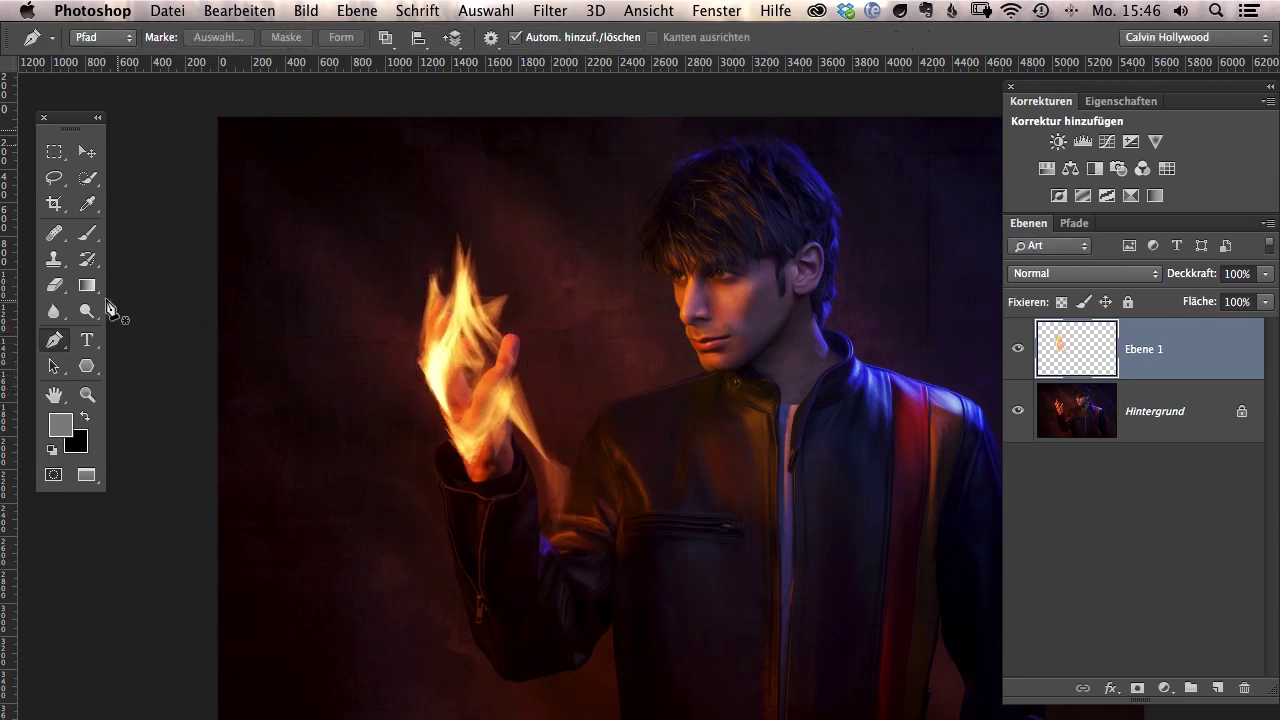
{"action": "left_click", "coordinate": [54, 284]}
Set the eraser to a soft 414 px tip for trimming the flame's lower wisps
{"action": "right_click", "coordinate": [569, 494]}
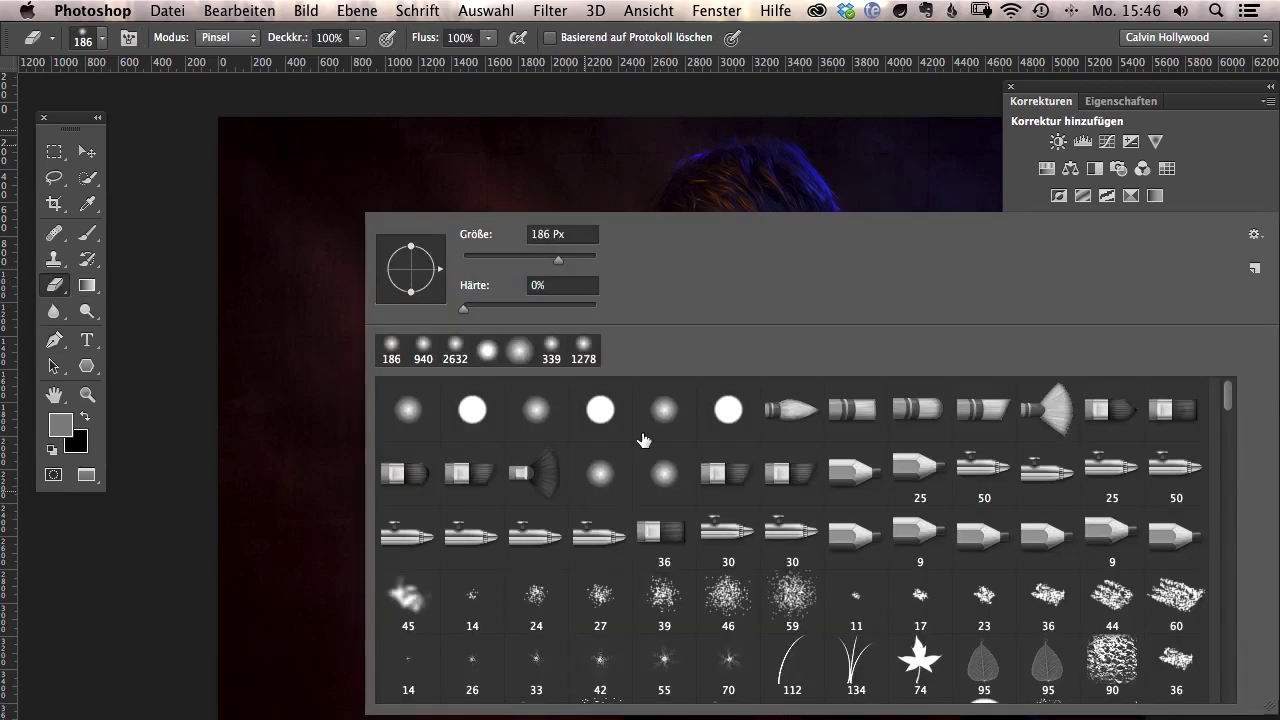
{"action": "left_click_drag", "start_coordinate": [575, 258], "coordinate": [606, 252]}
{"action": "key", "text": "Return"}
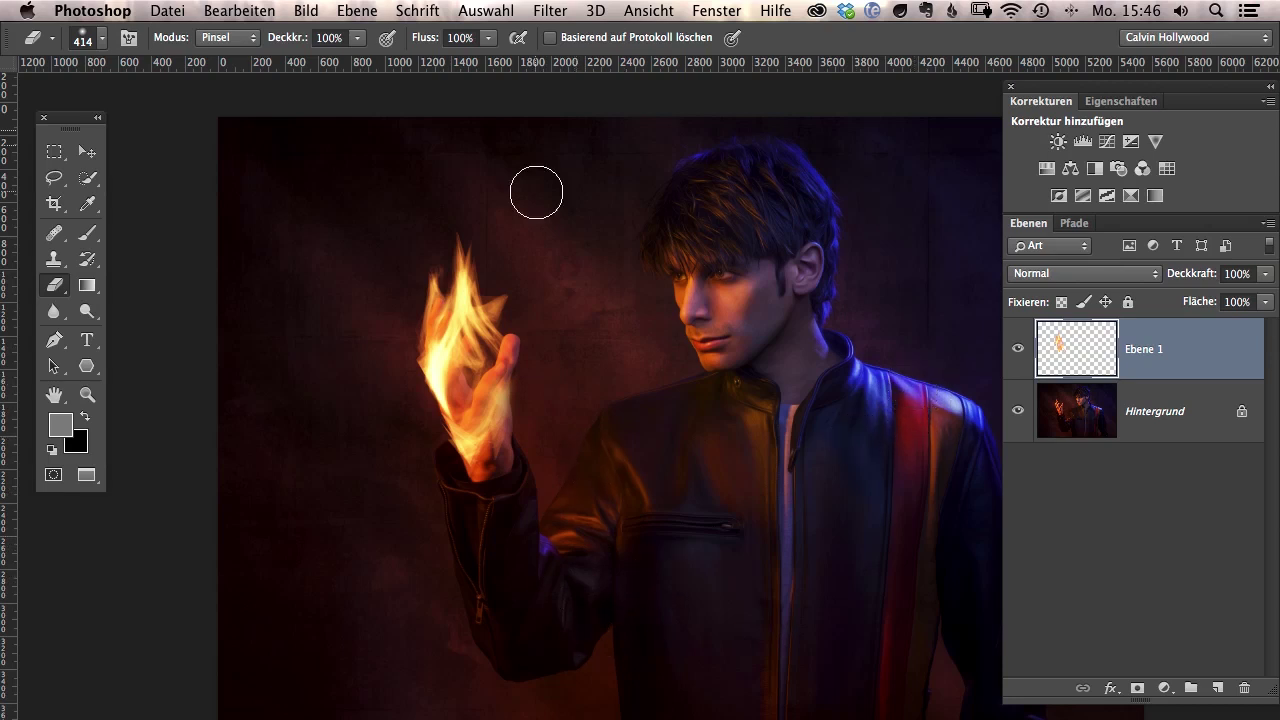
{"action": "left_click", "coordinate": [565, 14]}
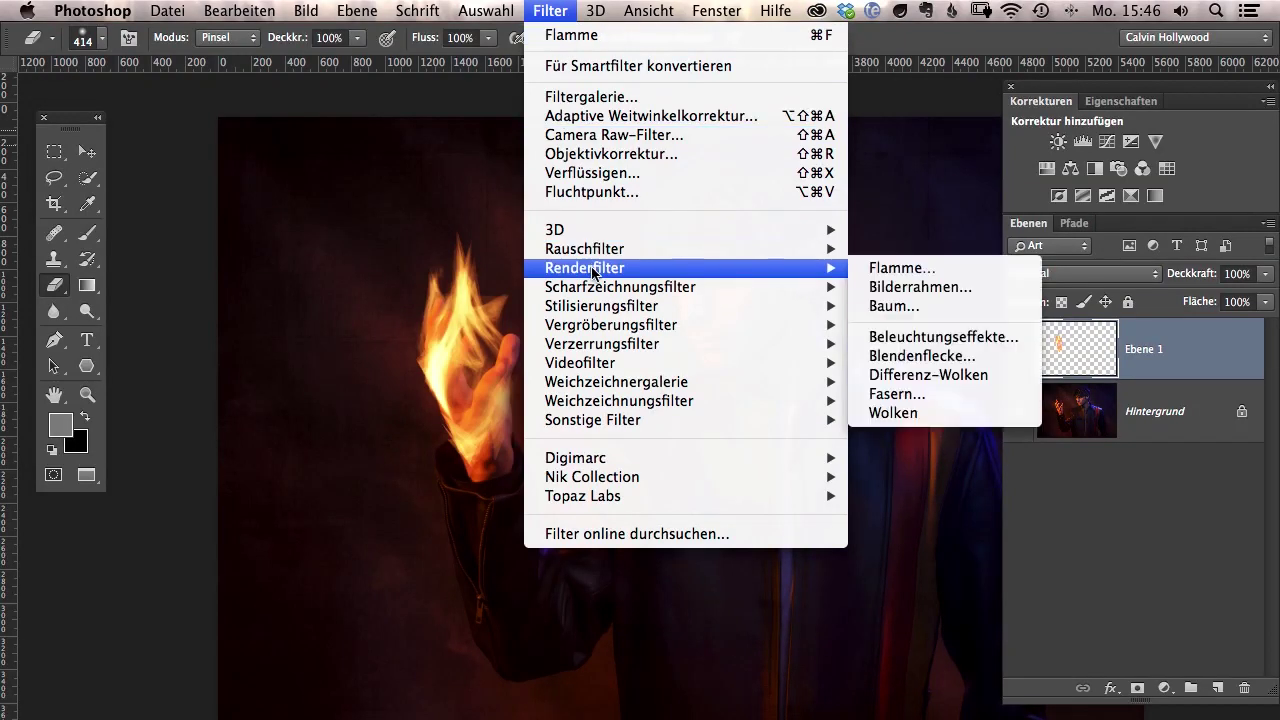
{"action": "mouse_move", "coordinate": [620, 268]}
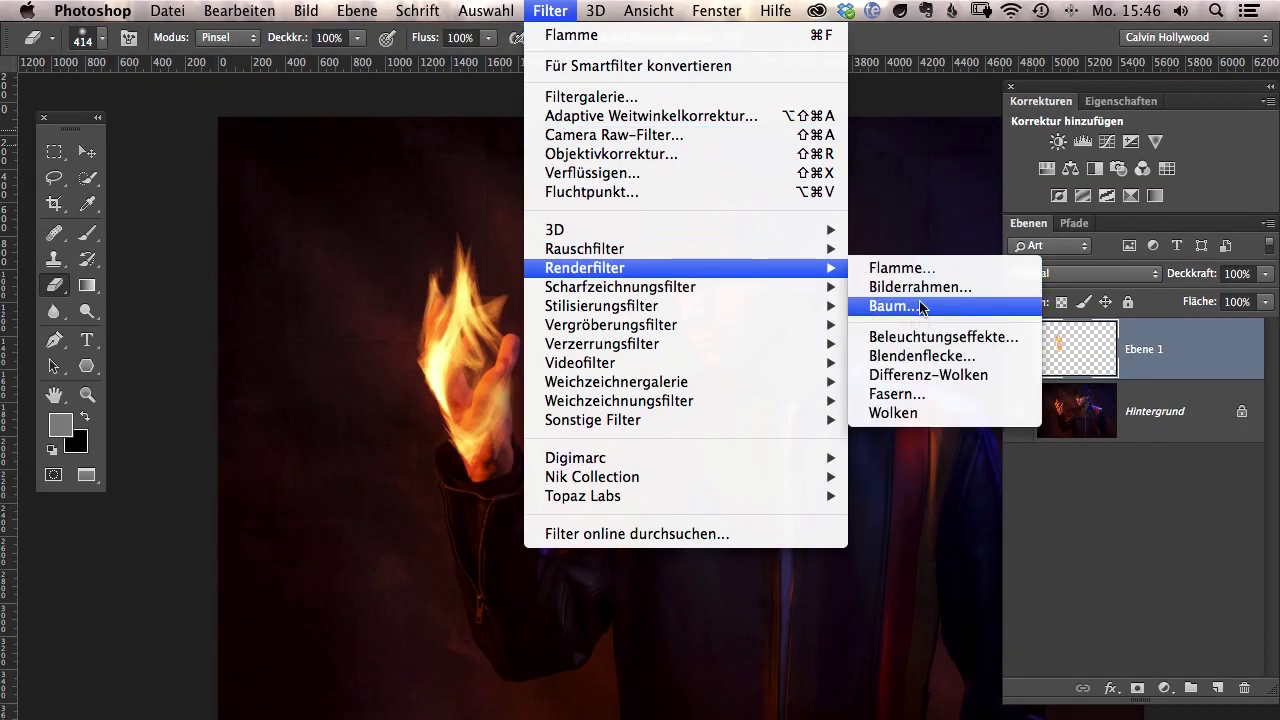
Show the Photoshop CC (2014) tutorials from the Creative Cloud menu-bar panel
{"action": "left_click", "coordinate": [816, 12]}
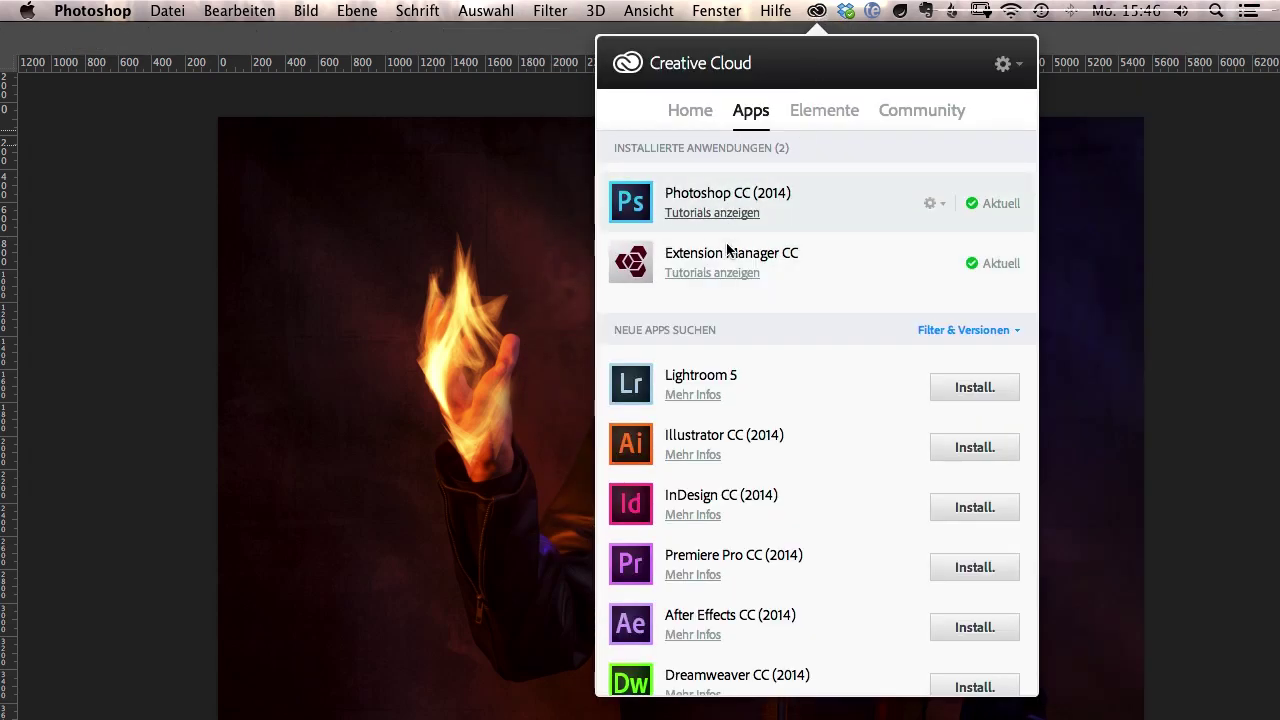
{"action": "left_click", "coordinate": [722, 213]}
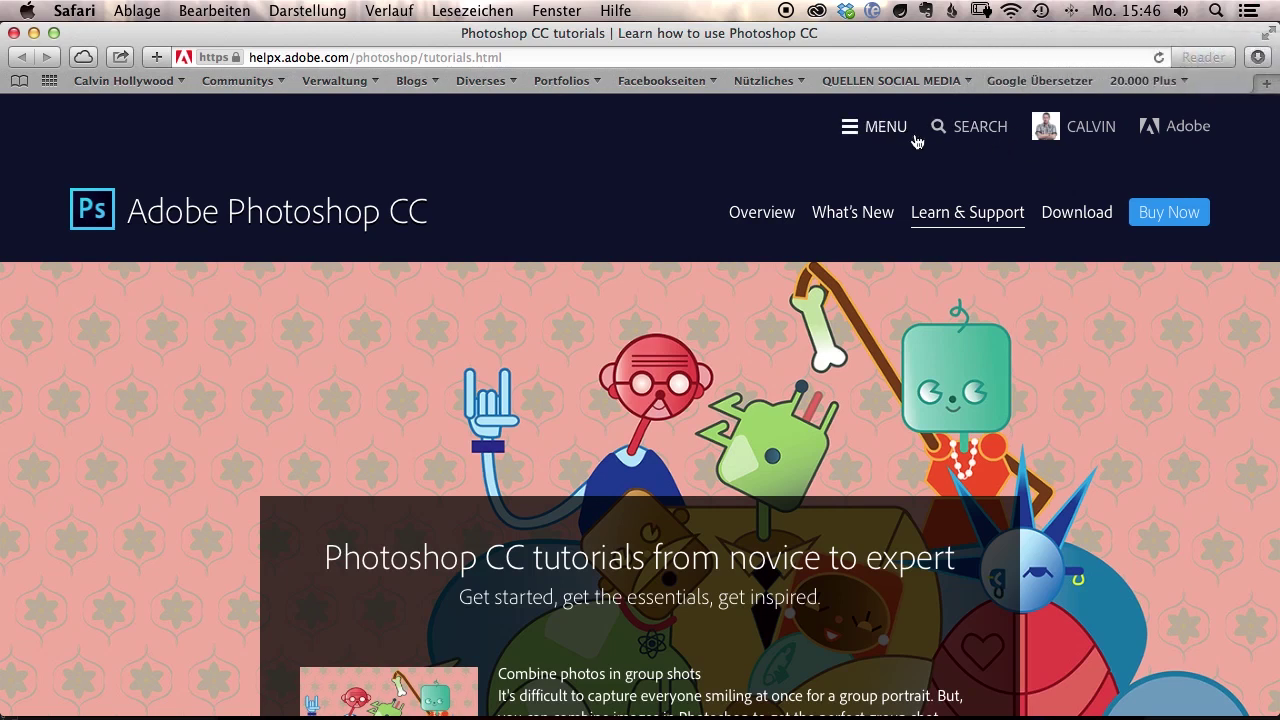
Open What's New and scroll through the Photoshop CC (2014.2) additions like Creative Cloud Libraries
{"action": "left_click", "coordinate": [858, 220]}
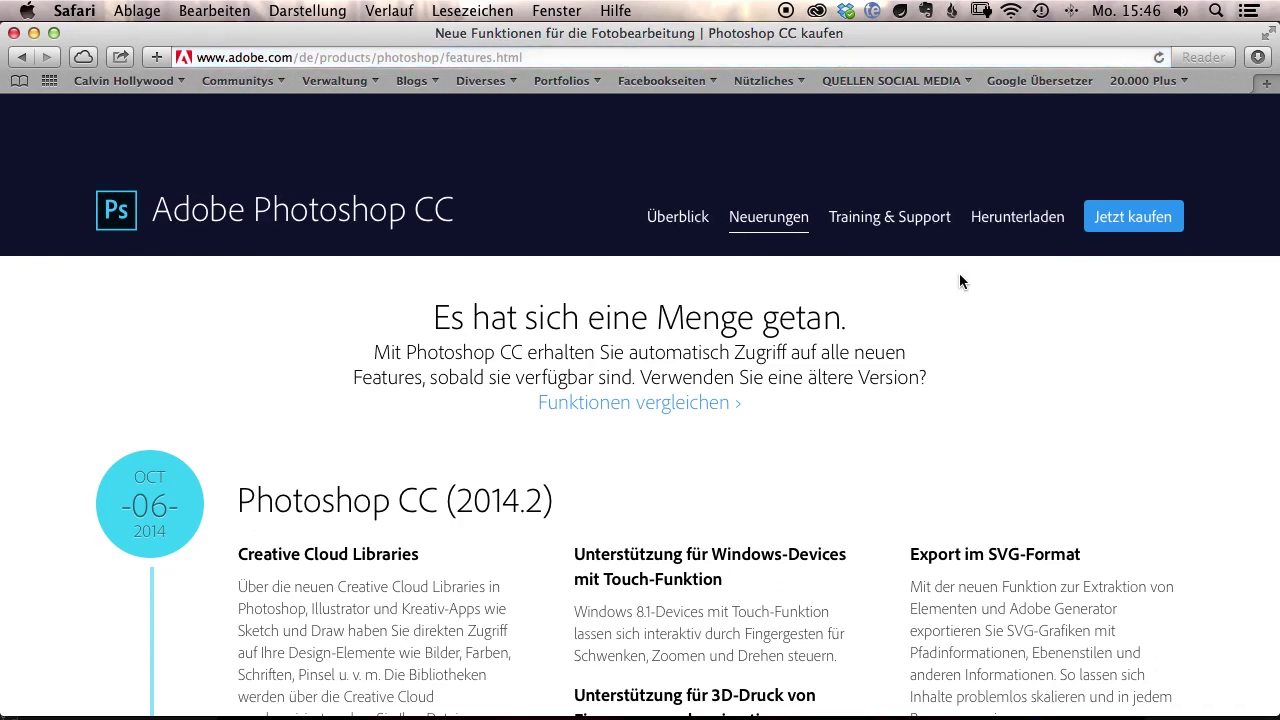
{"action": "scroll", "coordinate": [800, 310], "scroll_direction": "down", "scroll_amount": 5}
{"action": "scroll", "coordinate": [648, 347], "scroll_direction": "up", "scroll_amount": 6}
{"action": "scroll", "coordinate": [648, 347], "scroll_direction": "down", "scroll_amount": 5}
{"action": "scroll", "coordinate": [648, 347], "scroll_direction": "down", "scroll_amount": 2}
{"action": "scroll", "coordinate": [648, 347], "scroll_direction": "down", "scroll_amount": 3}
{"action": "scroll", "coordinate": [648, 347], "scroll_direction": "up", "scroll_amount": 1}
{"action": "scroll", "coordinate": [648, 347], "scroll_direction": "up", "scroll_amount": 5}
{"action": "scroll", "coordinate": [648, 347], "scroll_direction": "up", "scroll_amount": 3}
{"action": "scroll", "coordinate": [648, 347], "scroll_direction": "up", "scroll_amount": 2}
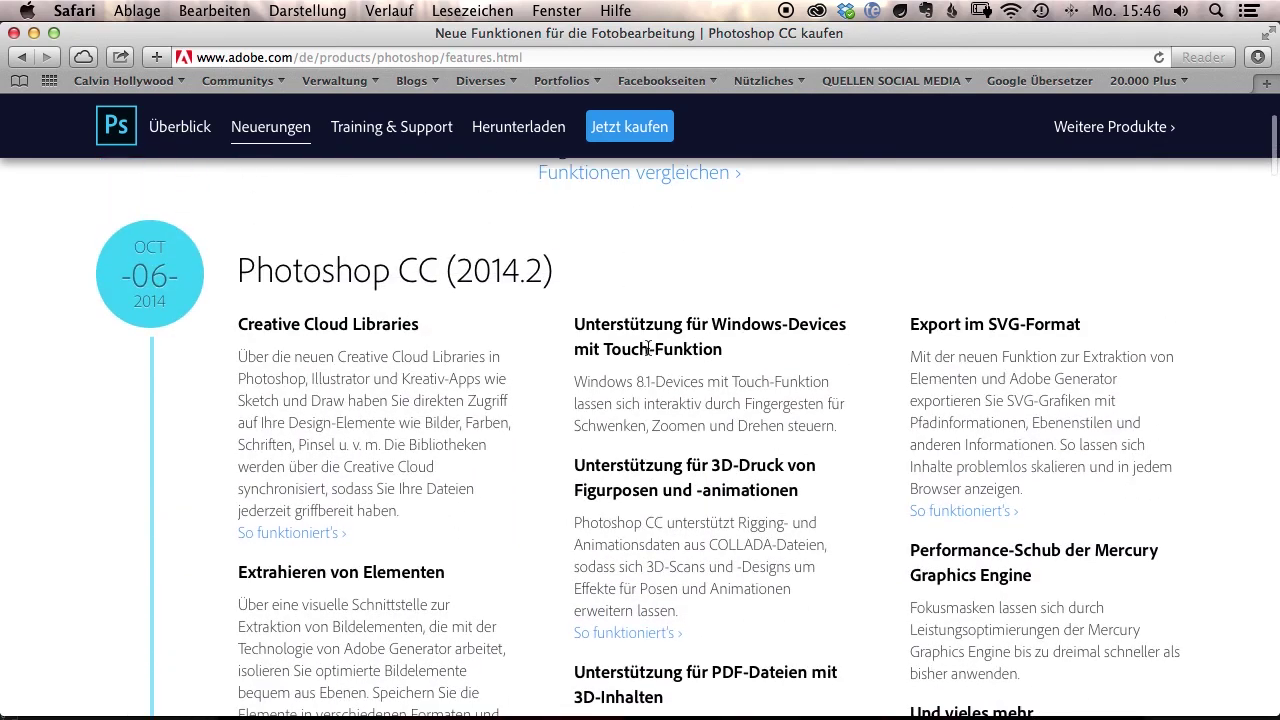
{"action": "scroll", "coordinate": [648, 347], "scroll_direction": "down", "scroll_amount": 4}
{"action": "scroll", "coordinate": [648, 347], "scroll_direction": "up", "scroll_amount": 3}
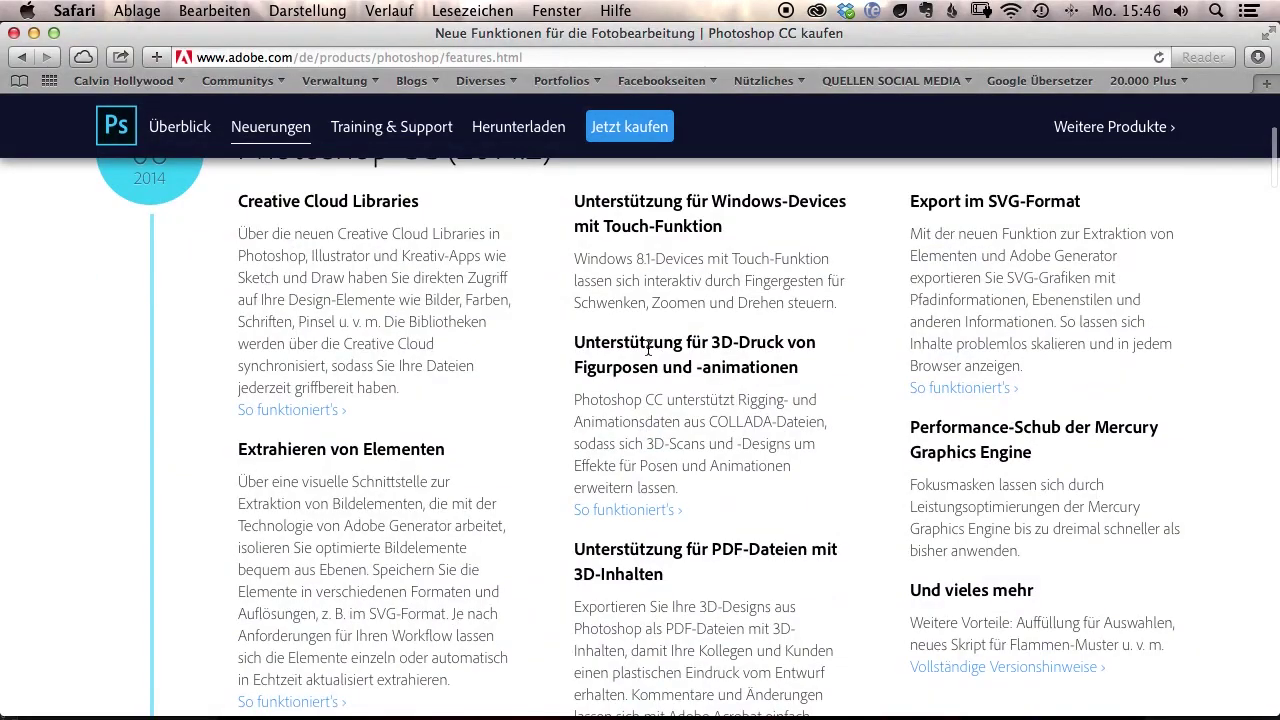